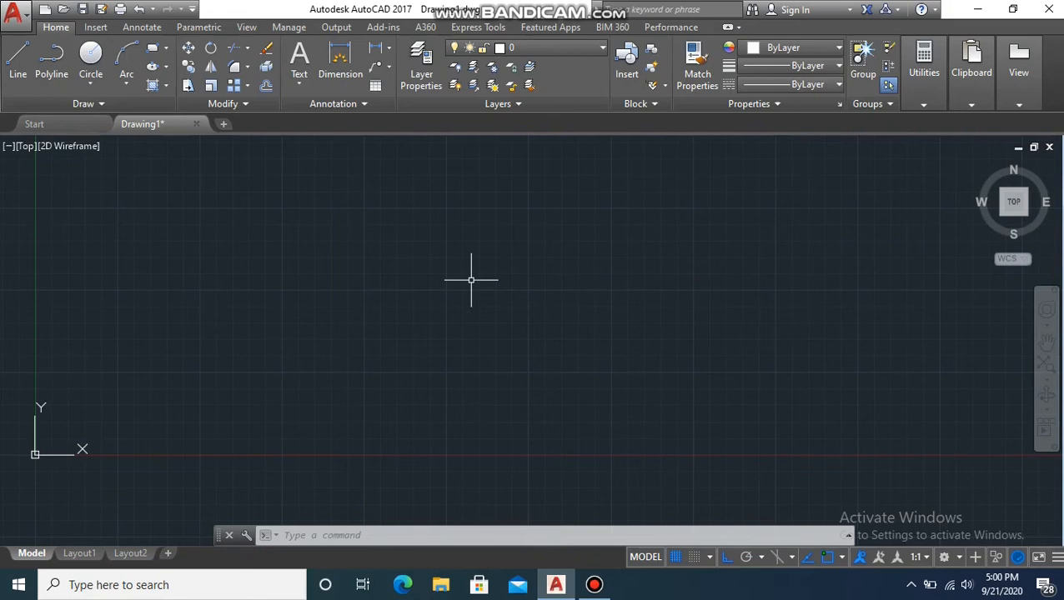
- Draw a horizontal line 50 units long with the Line command
text(l)
key(Return)
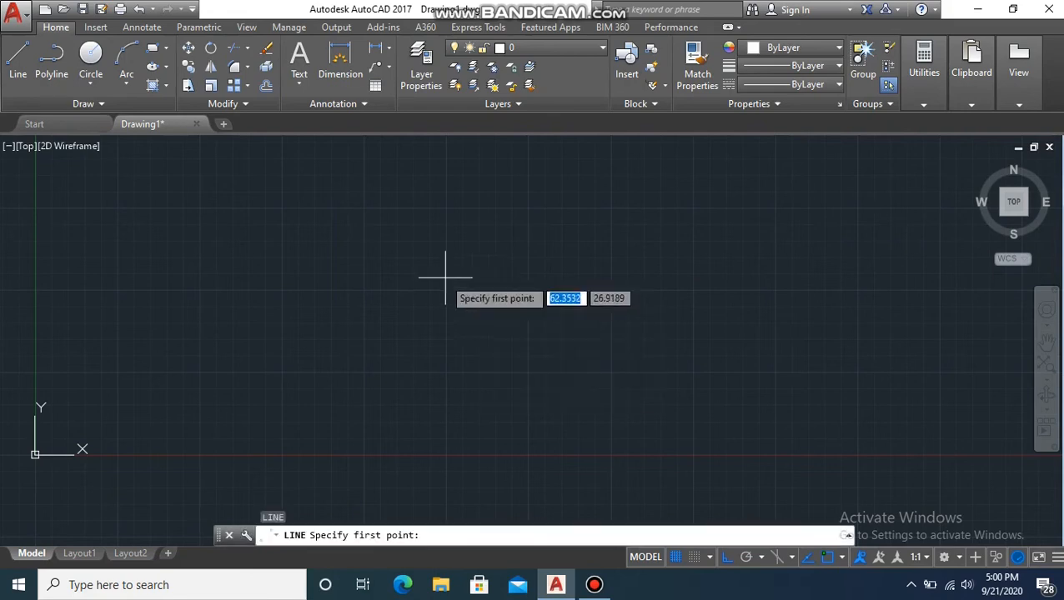
click(252, 270)
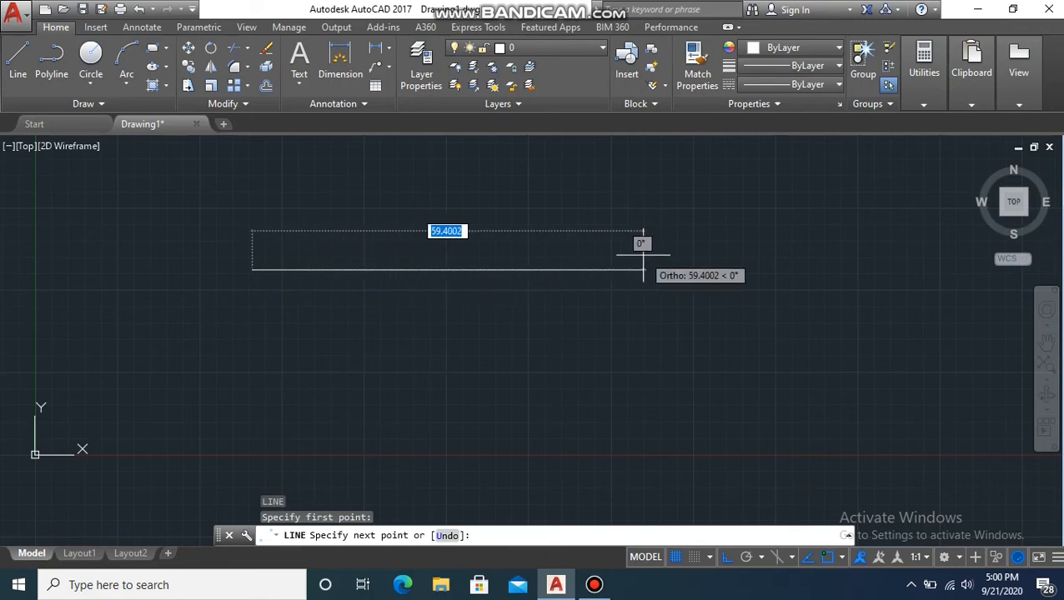
text(50)
key(Return)
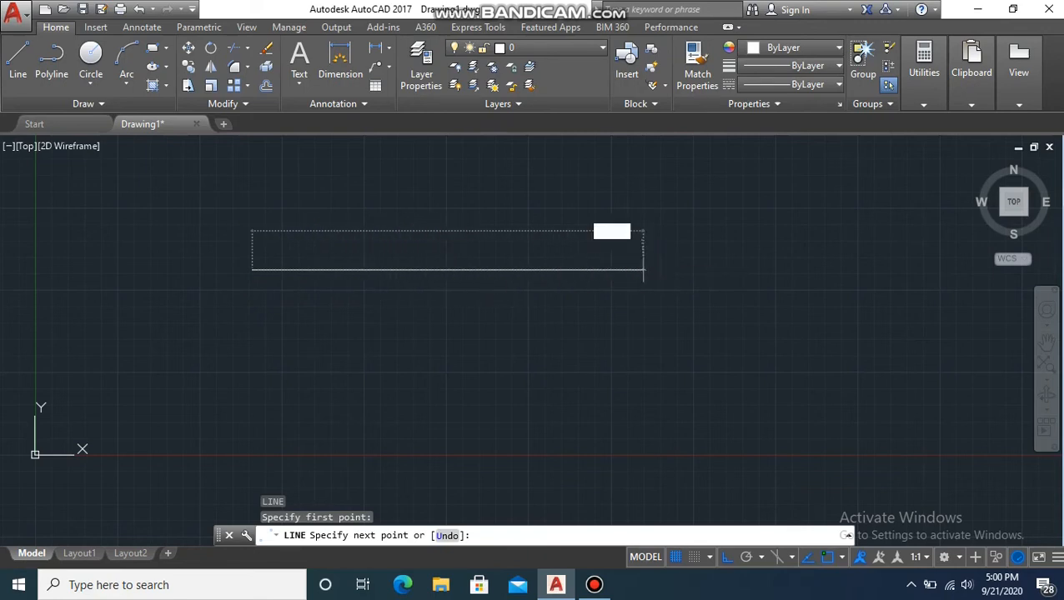
key(Return)
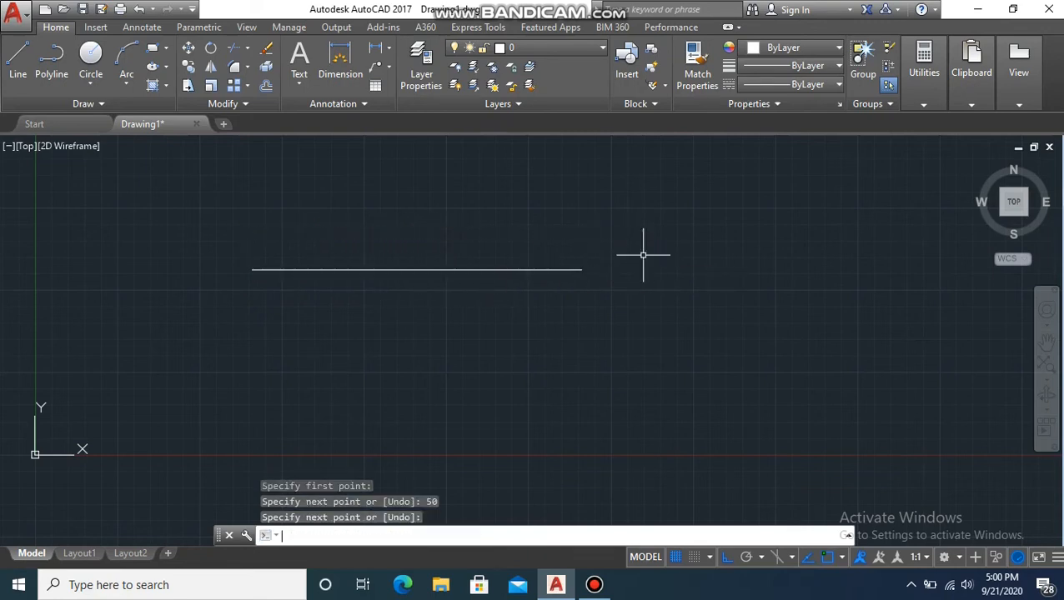
- Draw a 50-unit line vertically upward from the right endpoint of the horizontal line
middle_drag(634, 268, 616, 415)
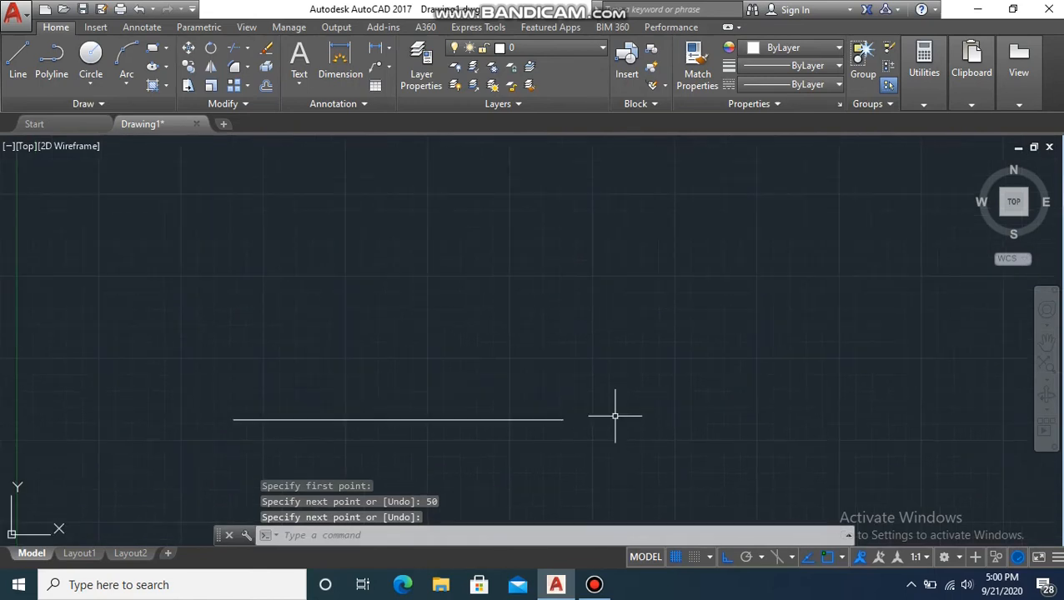
text(L)
key(Return)
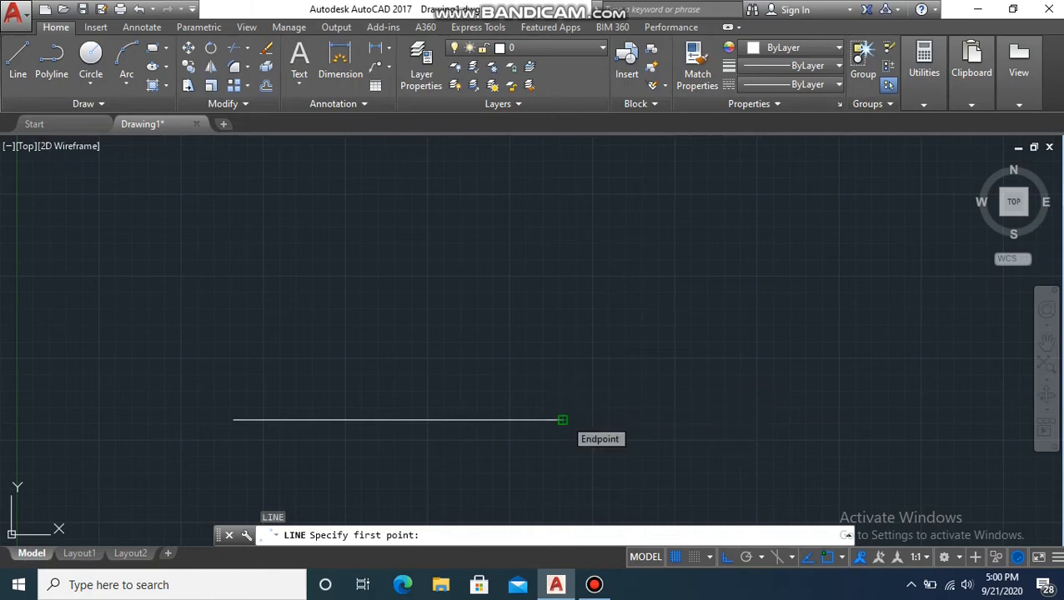
click(562, 420)
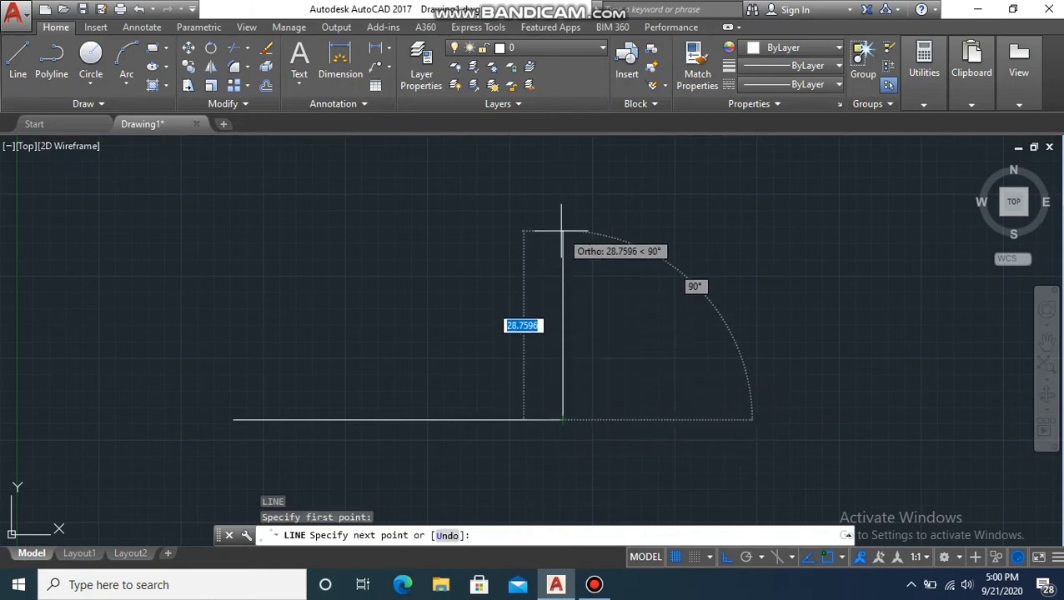
text(50)
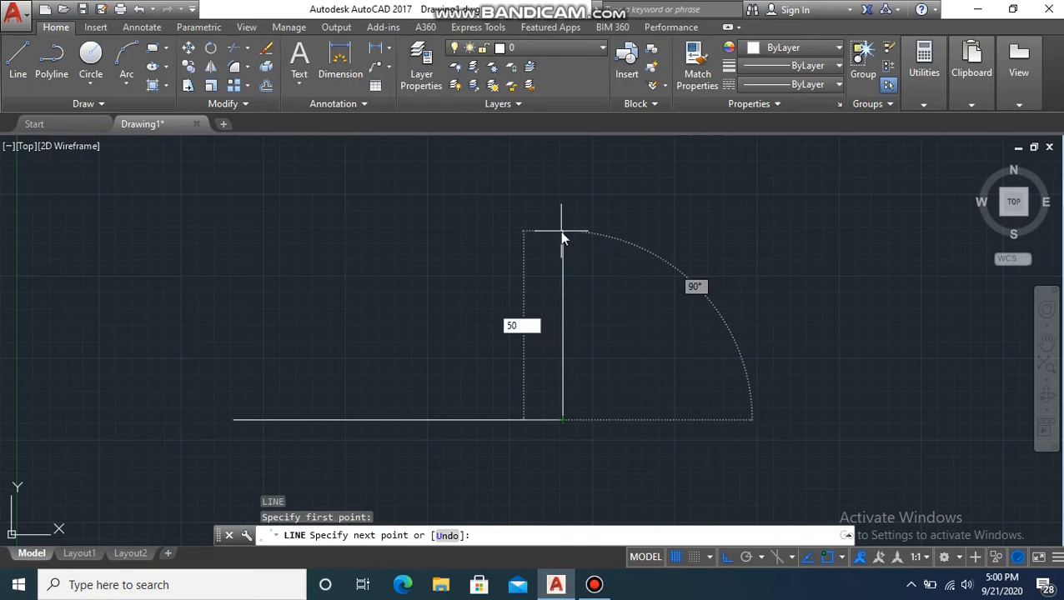
key(Return)
key(Return)
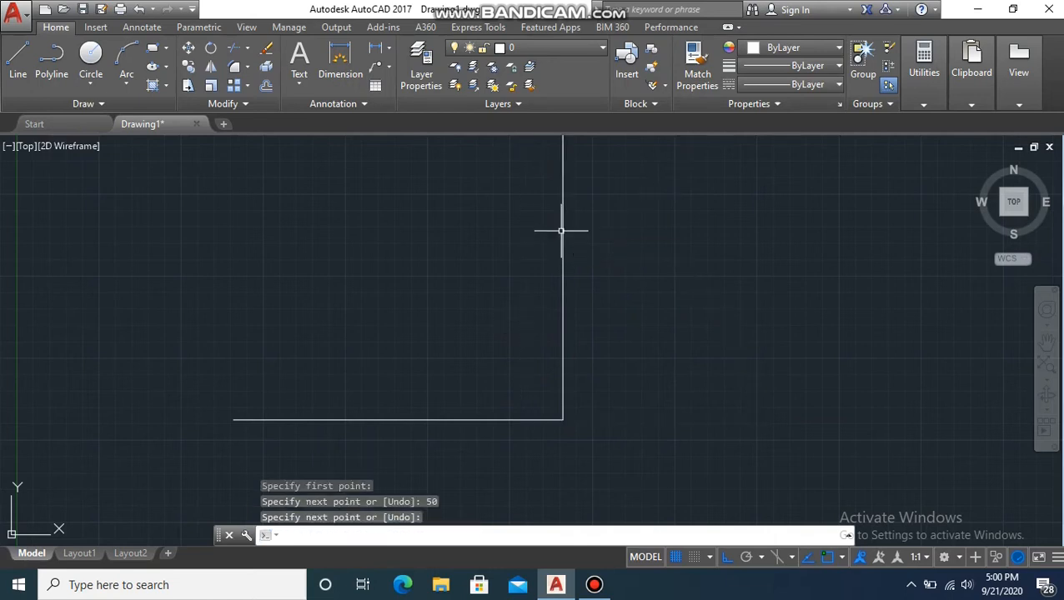
scroll(578, 418, up, 6)
middle_drag(564, 397, 664, 274)
click(657, 248)
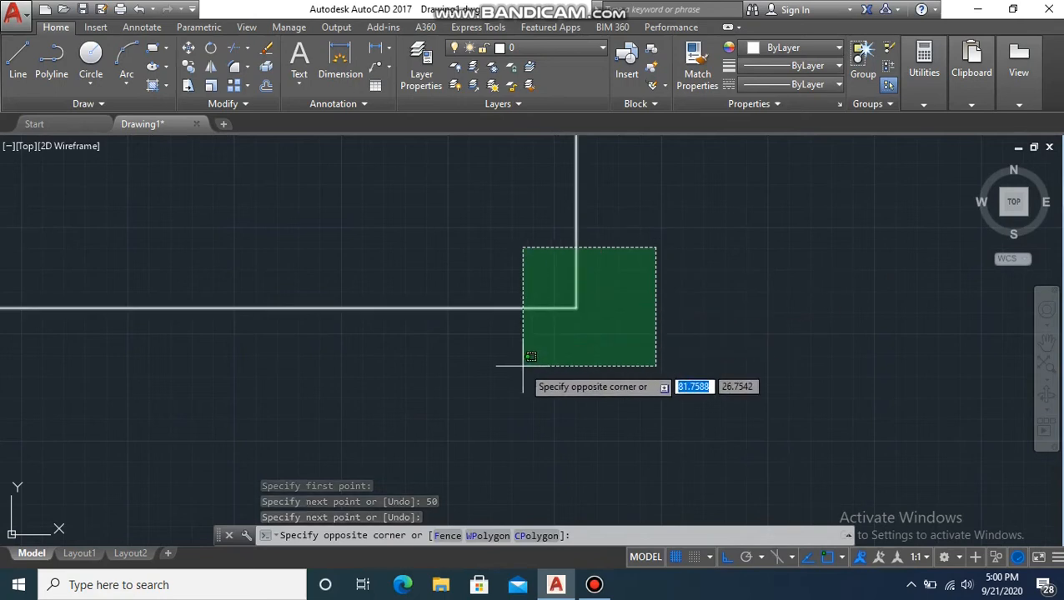
click(711, 300)
click(623, 267)
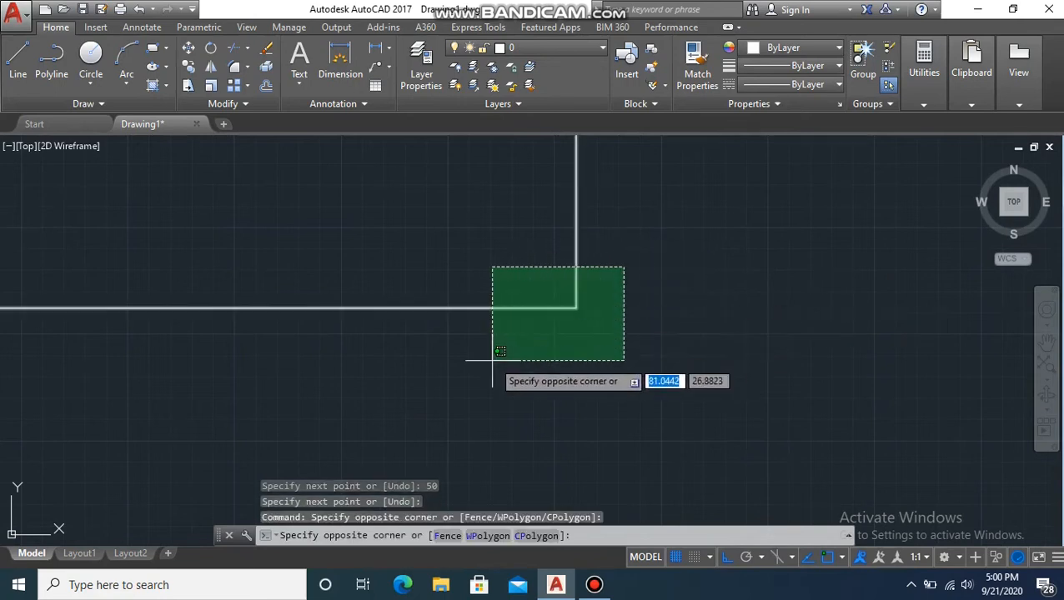
click(658, 323)
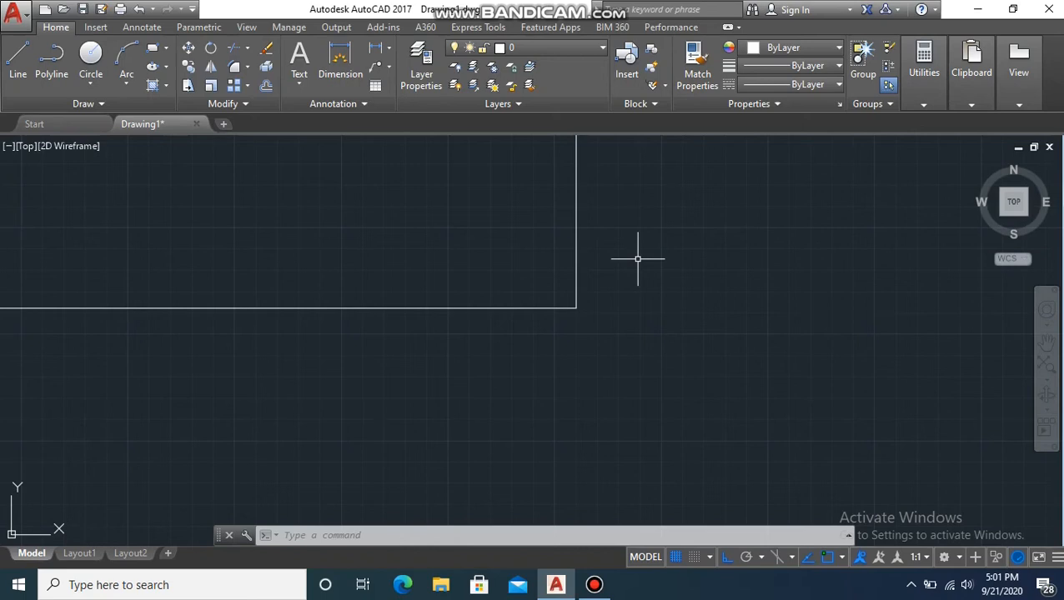
- Chamfer the corner between the vertical and horizontal lines with both chamfer distances set to 15
text(CHA)
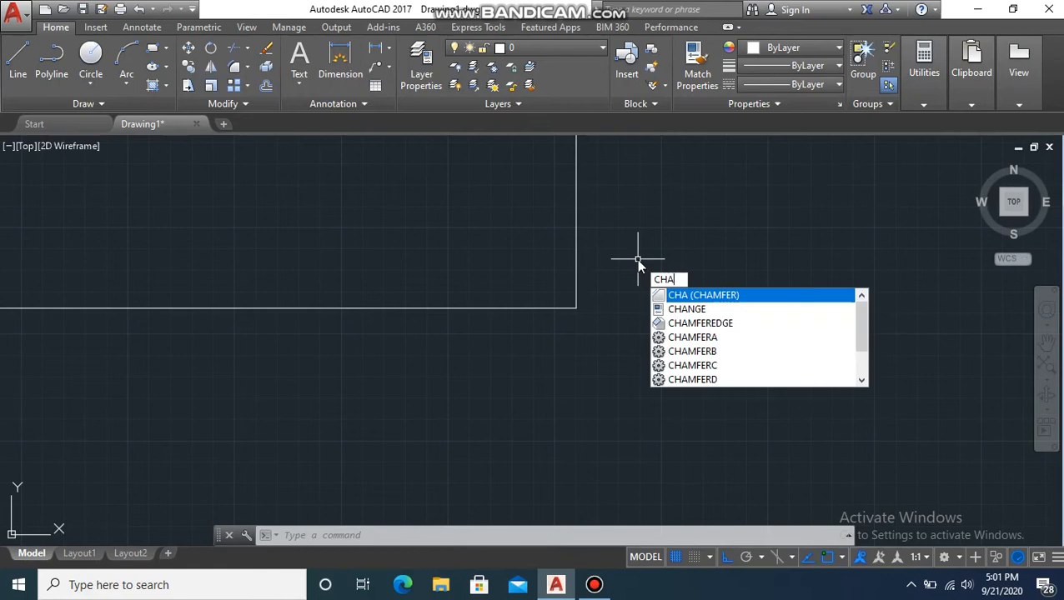
key(Return)
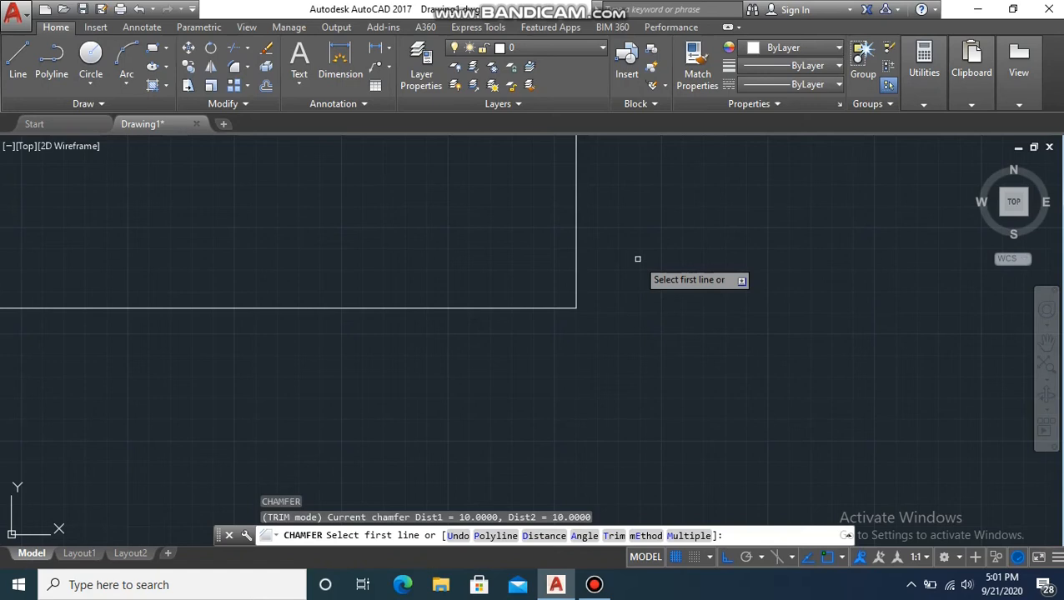
text(d)
key(Return)
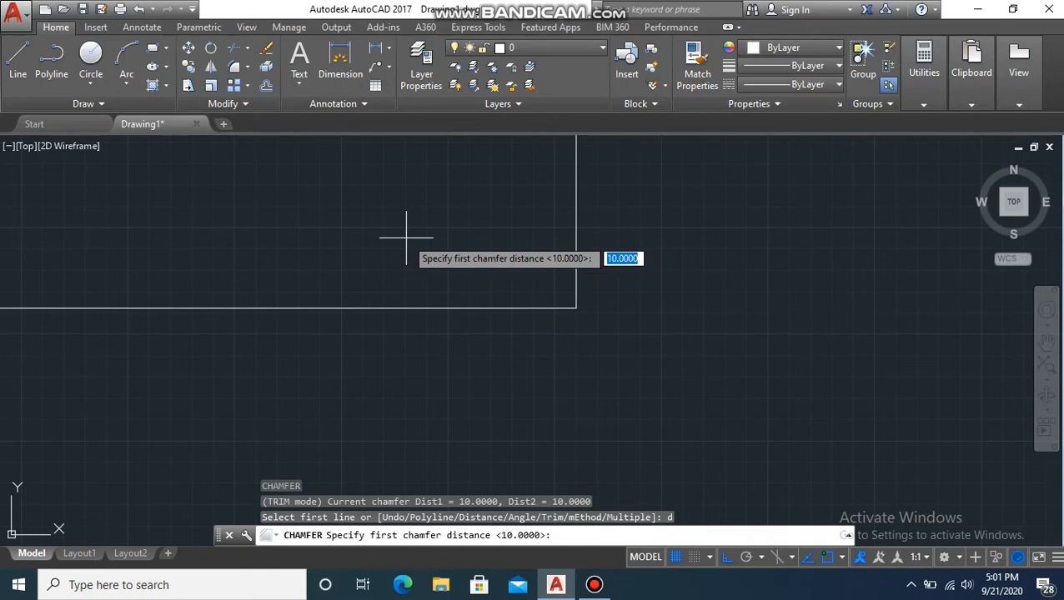
text(15)
key(Return)
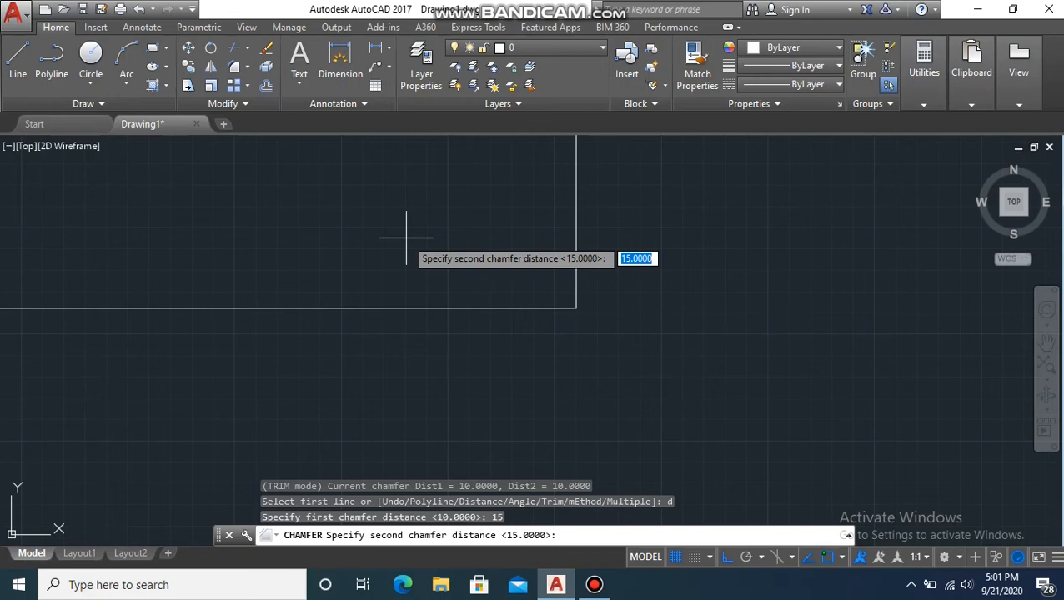
text(15)
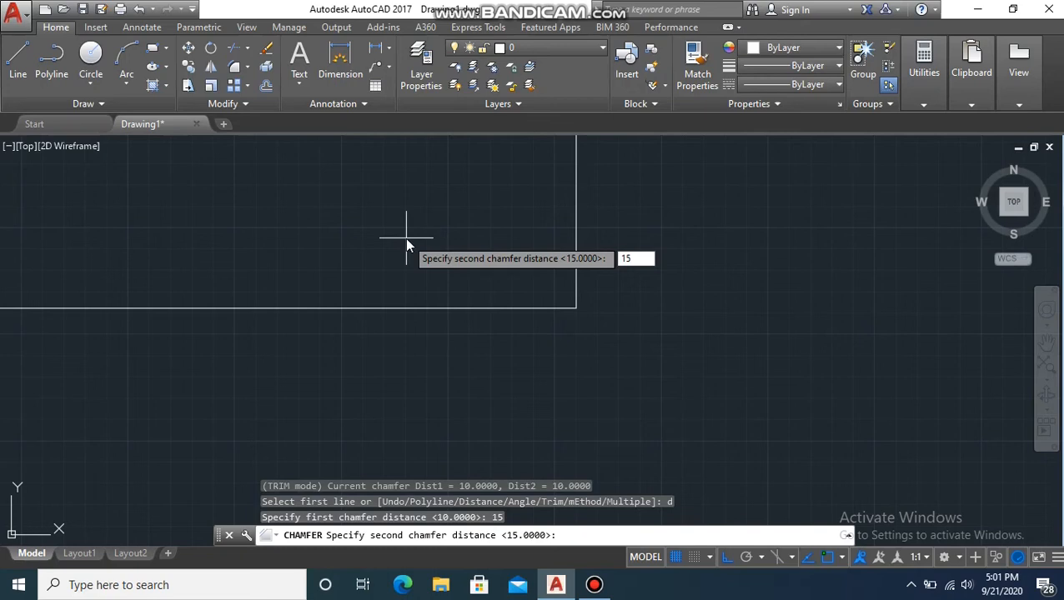
key(Return)
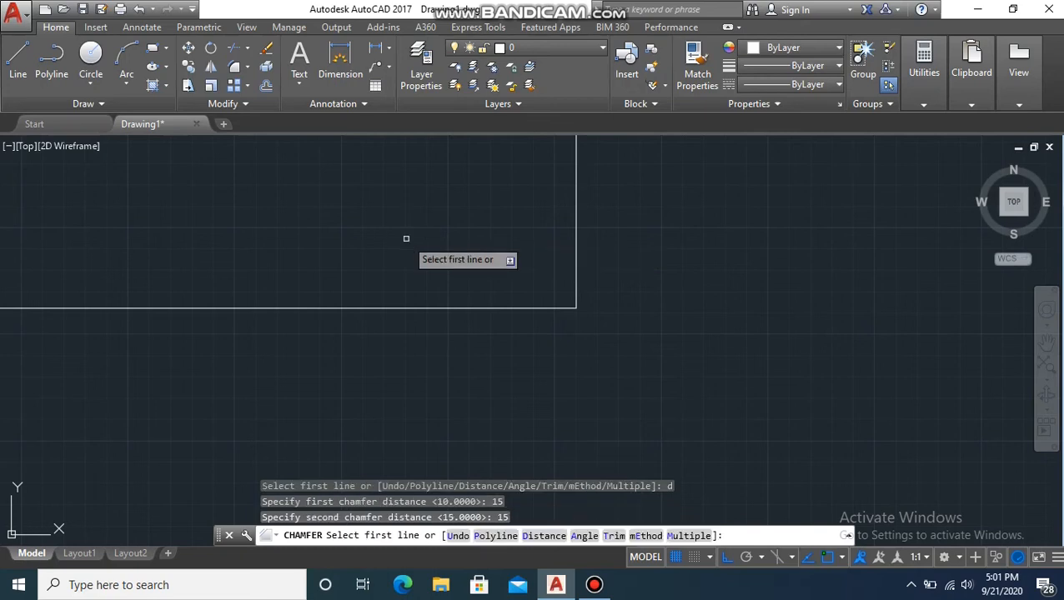
middle_drag(498, 231, 496, 284)
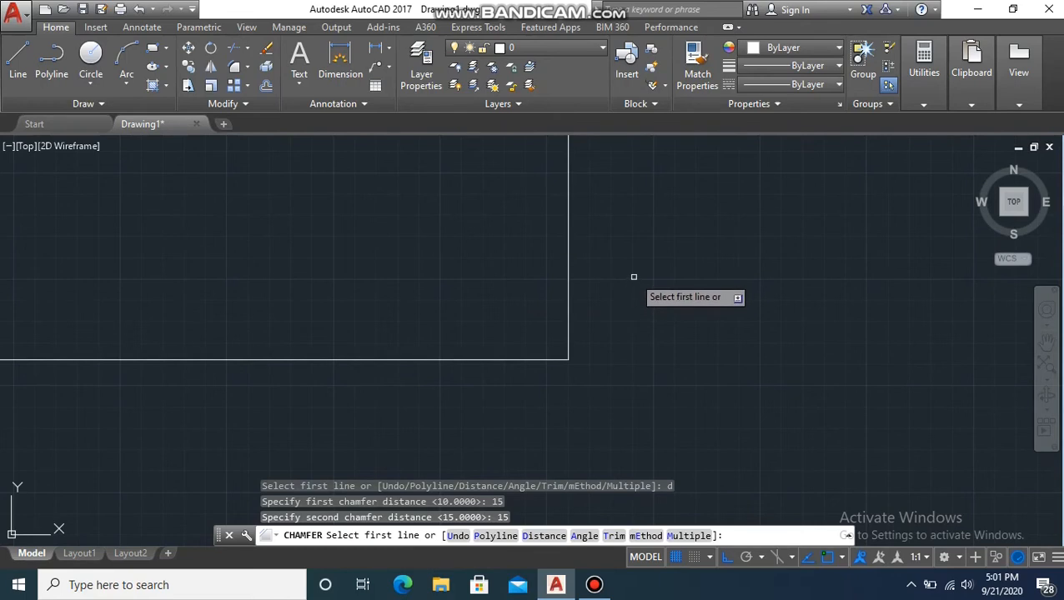
click(568, 247)
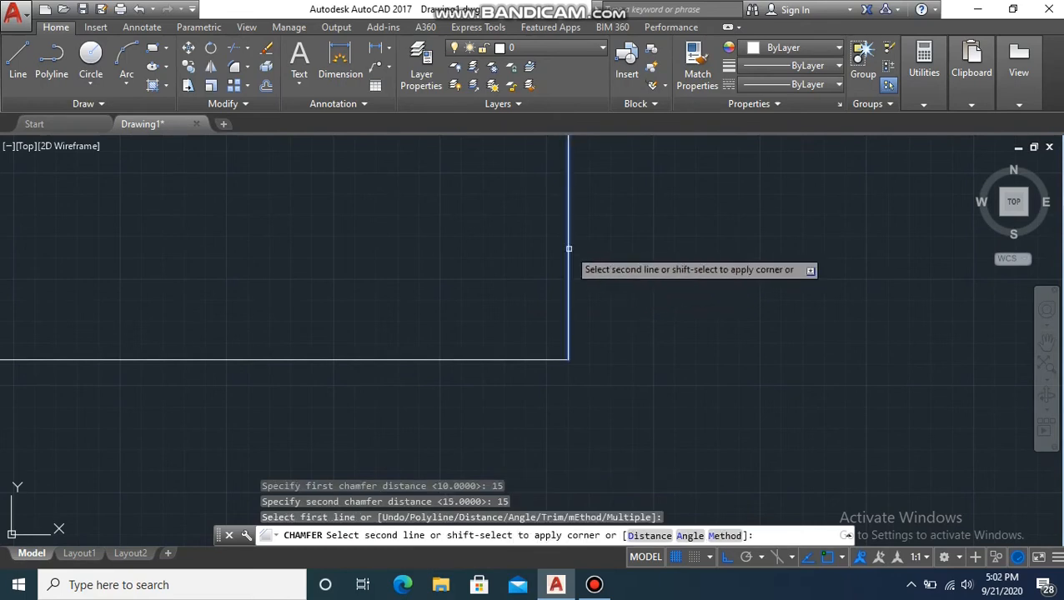
click(492, 361)
- Inspect the chamfered corner between the two lines and undo the 15-unit chamfer
scroll(416, 323, down, 1)
middle_drag(417, 322, 685, 445)
scroll(698, 394, down, 1)
scroll(698, 395, down, 1)
middle_drag(708, 385, 621, 377)
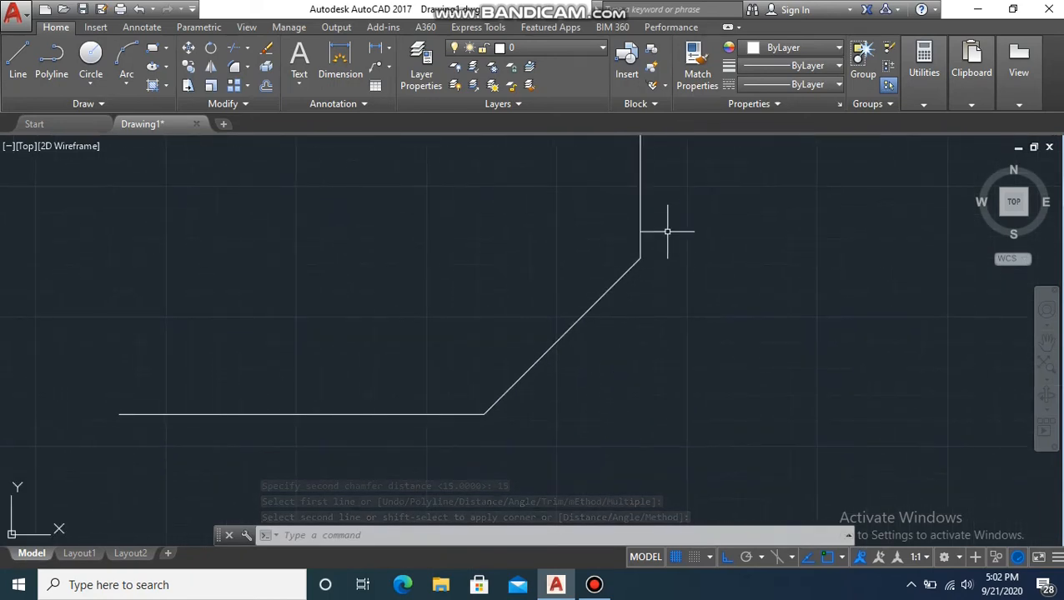
click(638, 326)
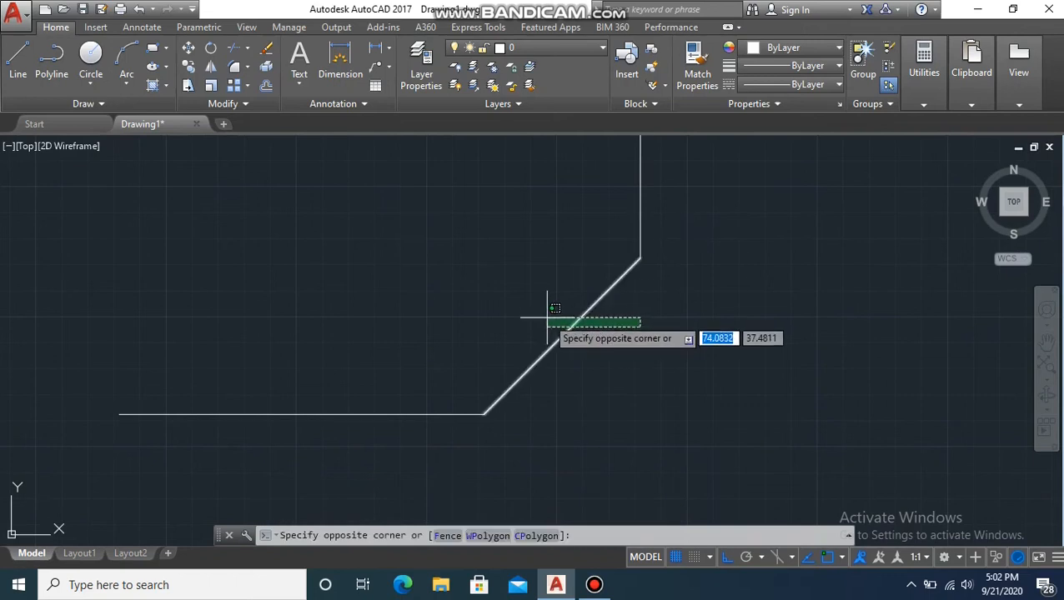
click(636, 390)
click(622, 308)
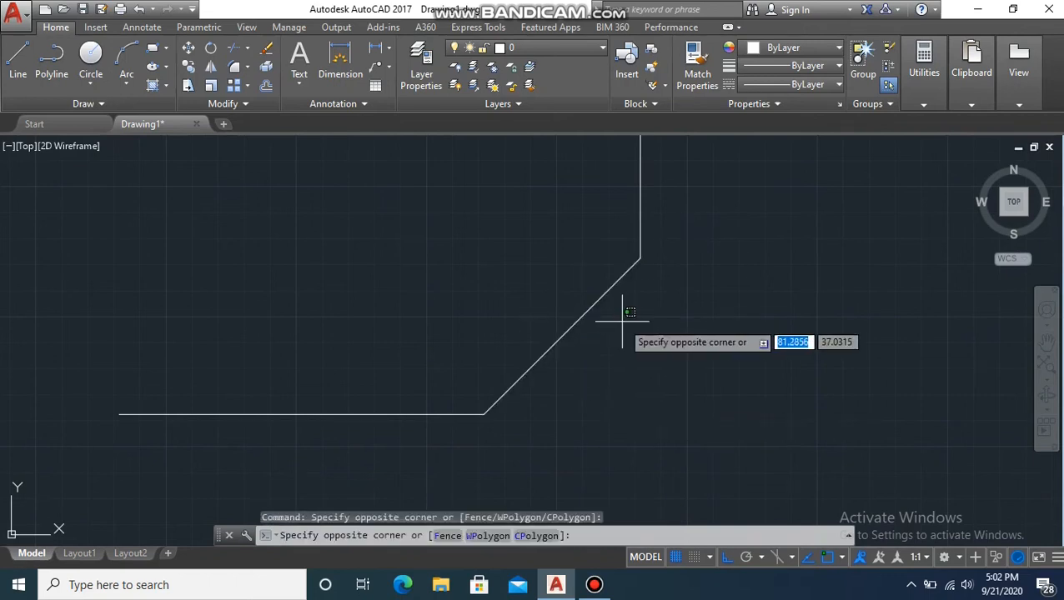
click(609, 349)
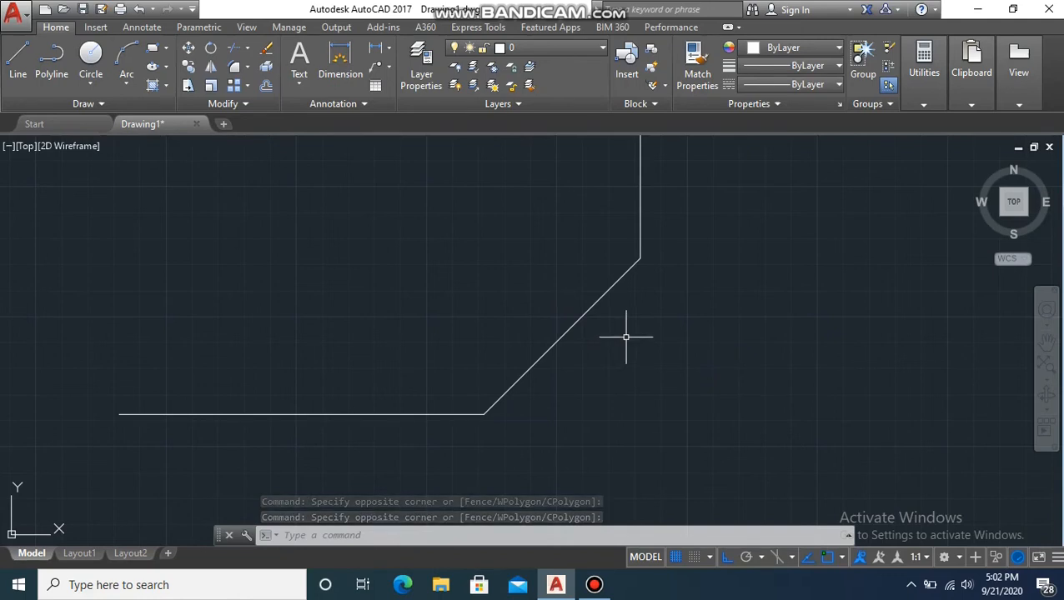
scroll(656, 317, up, 8)
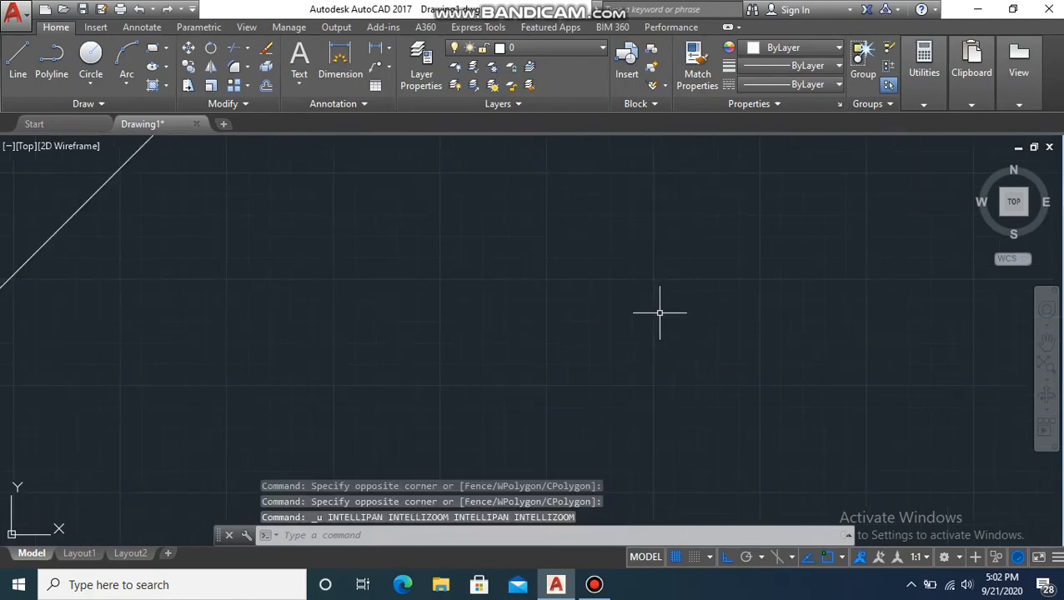
key(ctrl+z)
- Chamfer the corner between the vertical and horizontal lines with both chamfer distances set to 5
text(cha)
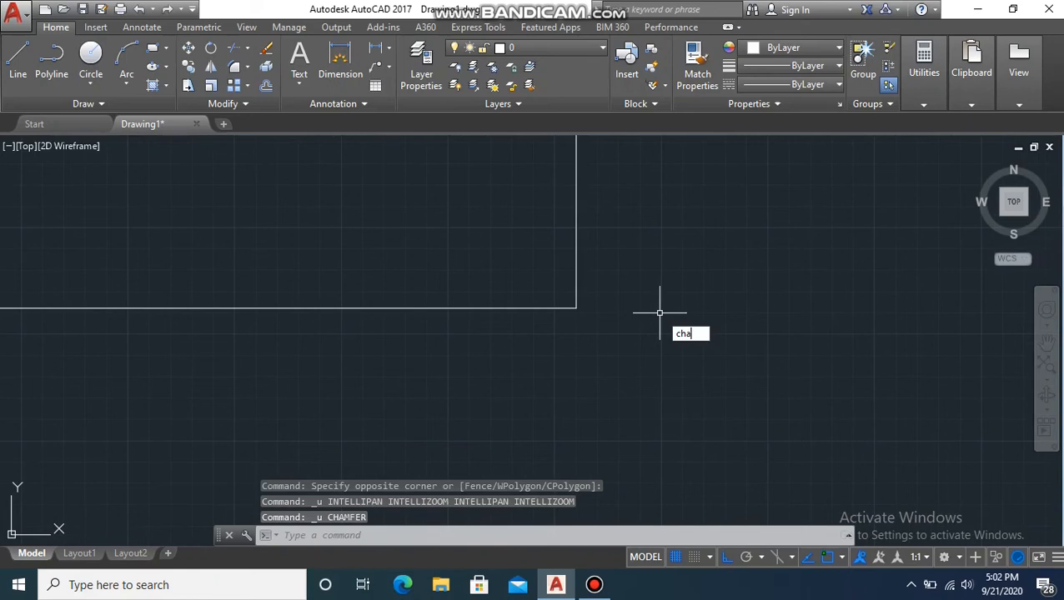
key(Return)
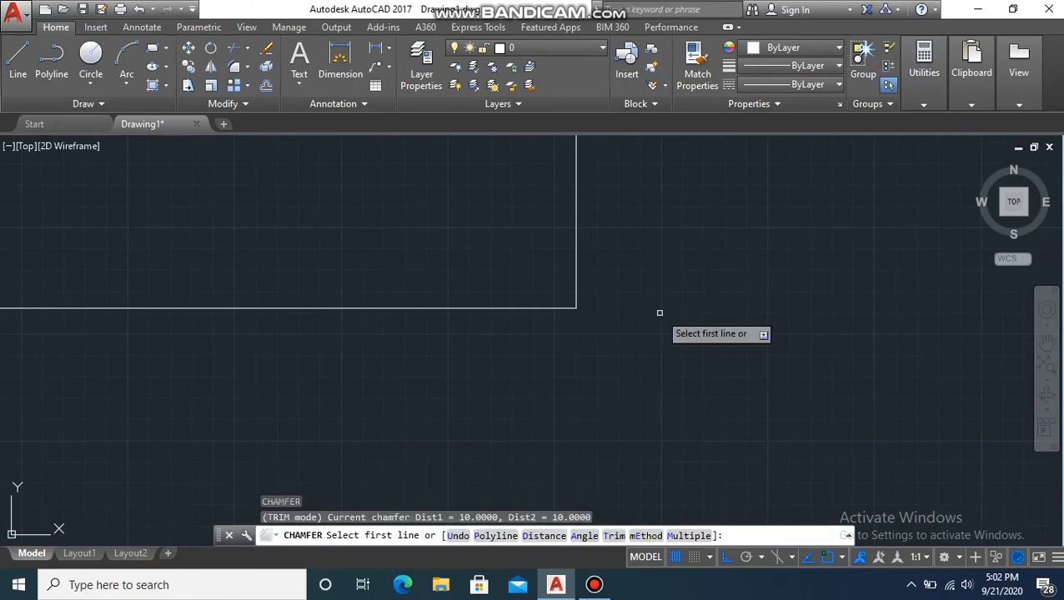
text(d)
key(Return)
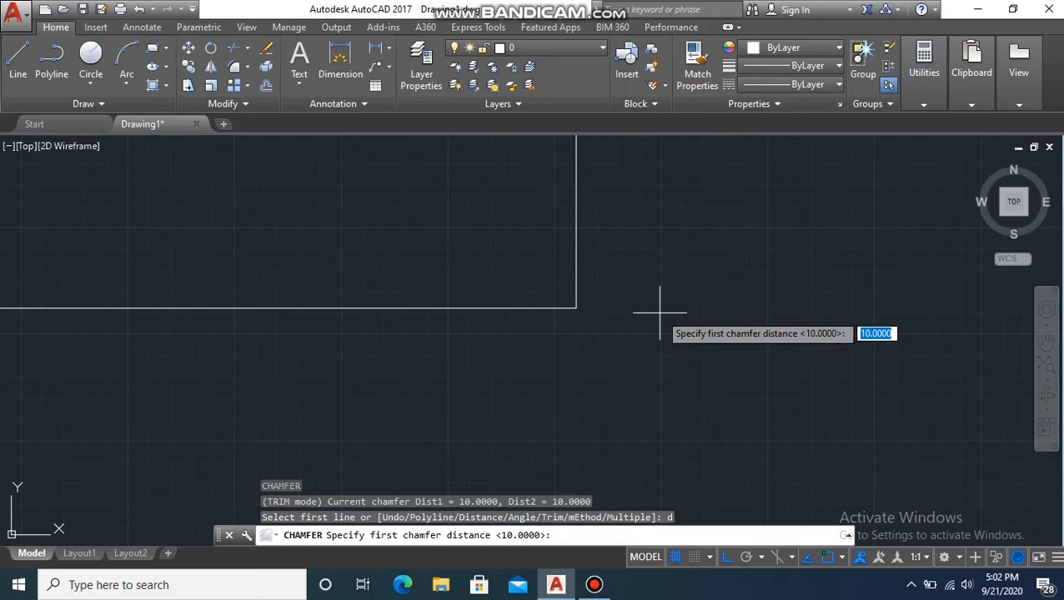
text(5)
key(Return)
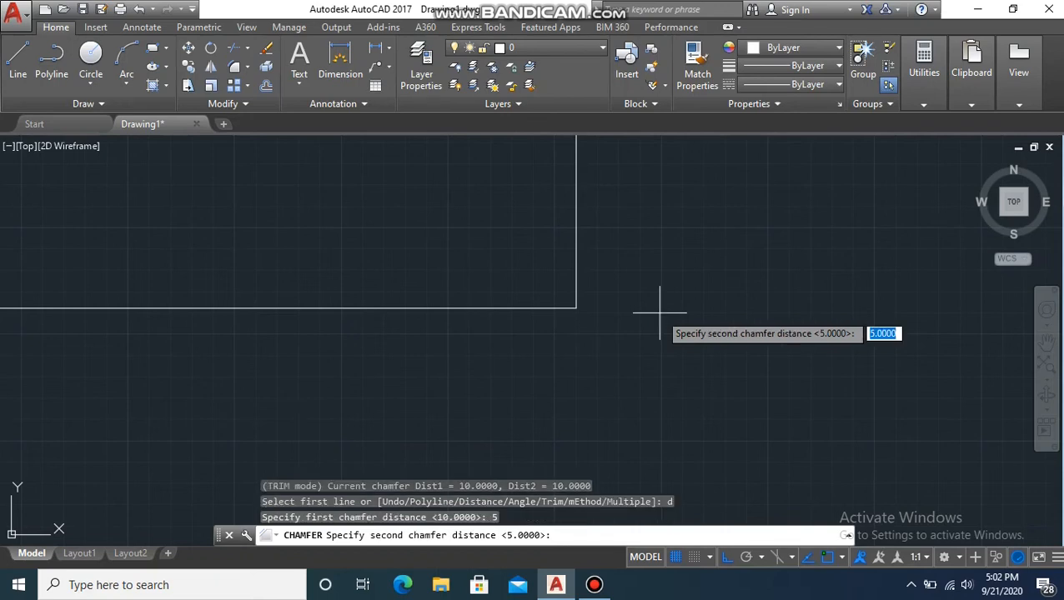
text(5)
key(Return)
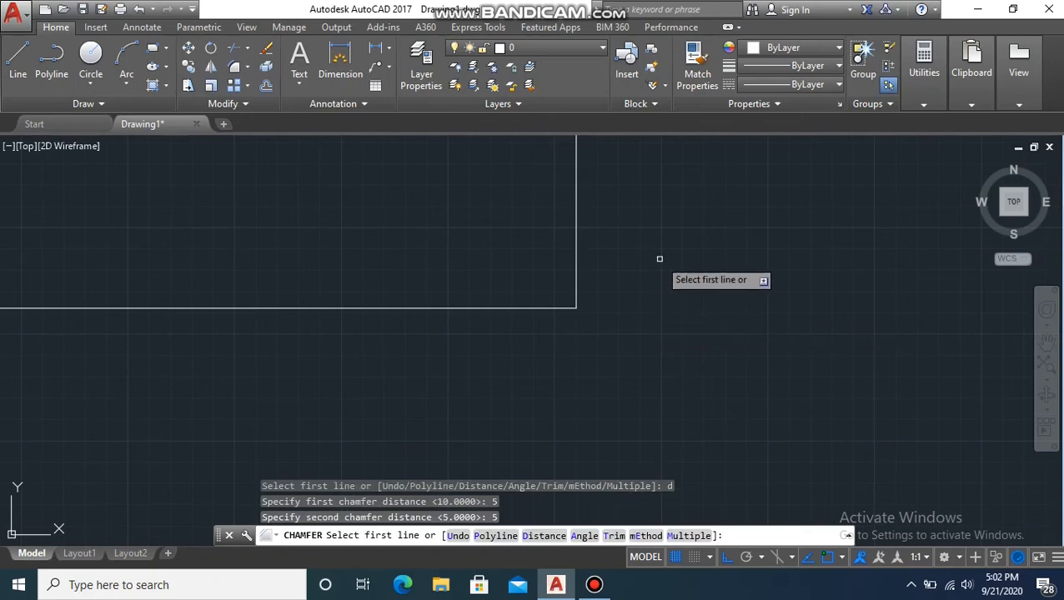
scroll(658, 258, up, 2)
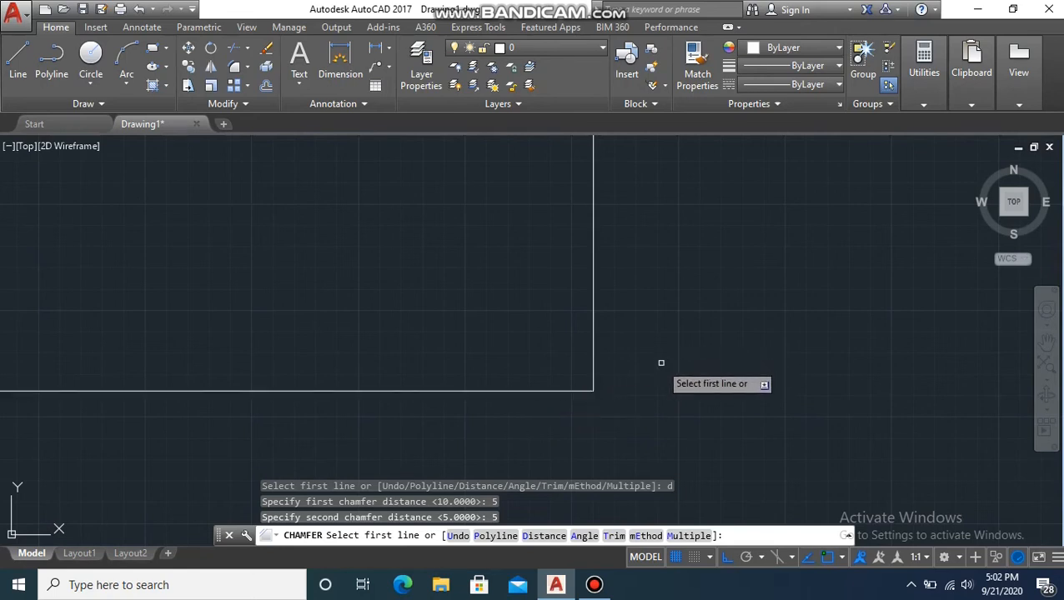
click(594, 294)
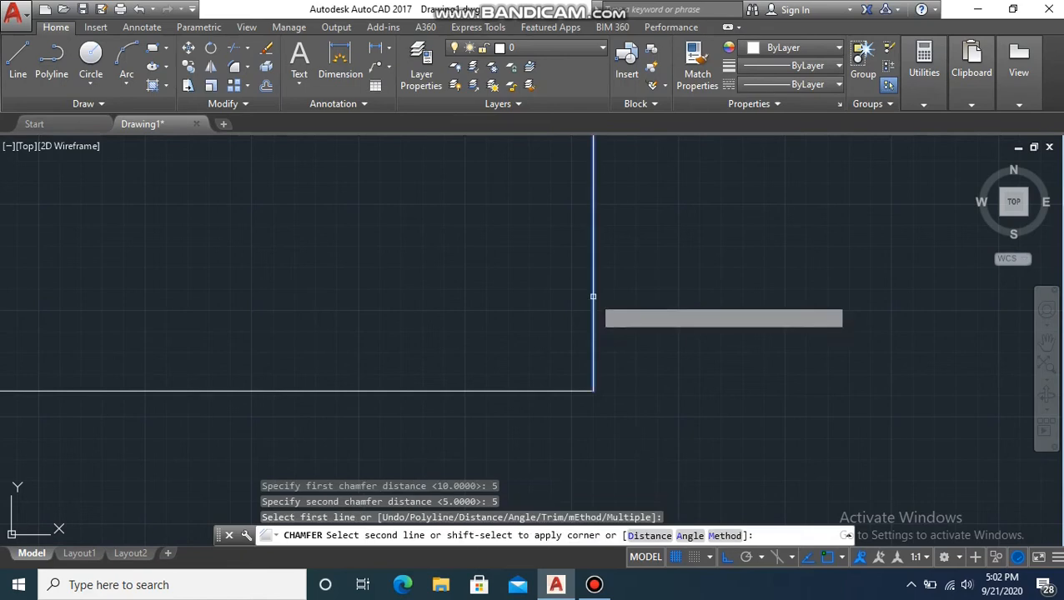
click(476, 388)
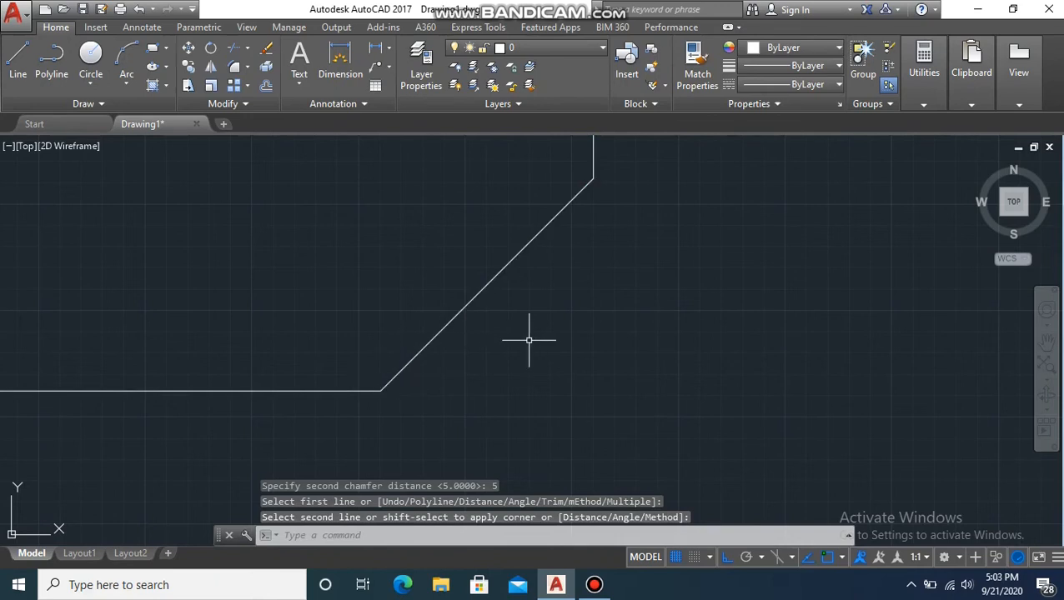
- Undo the 5-unit chamfer to restore the square corner between the two lines
scroll(571, 324, down, 2)
middle_drag(609, 339, 634, 409)
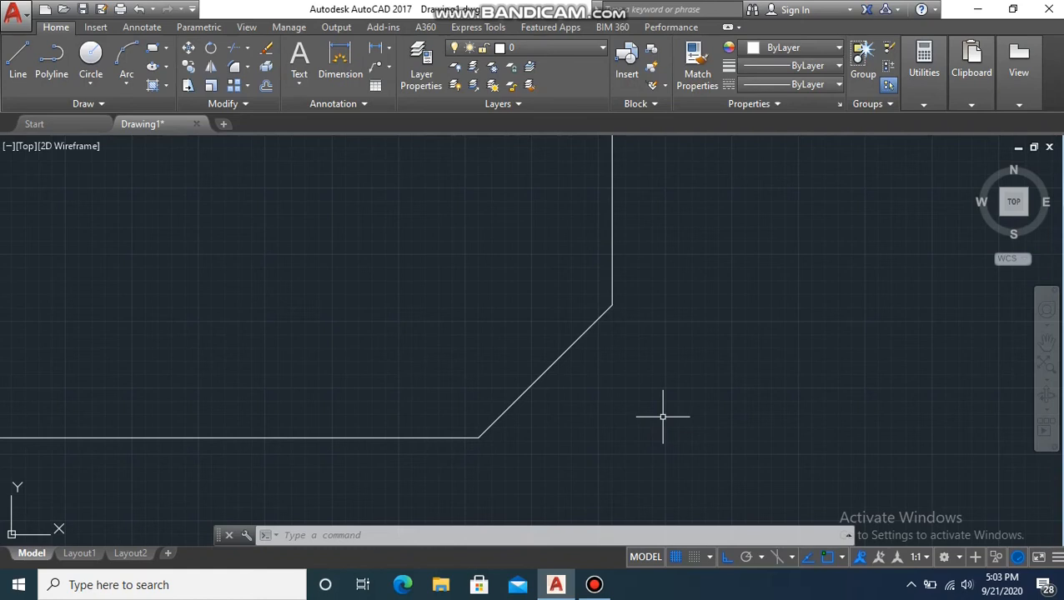
key(ctrl+z)
key(ctrl+z)
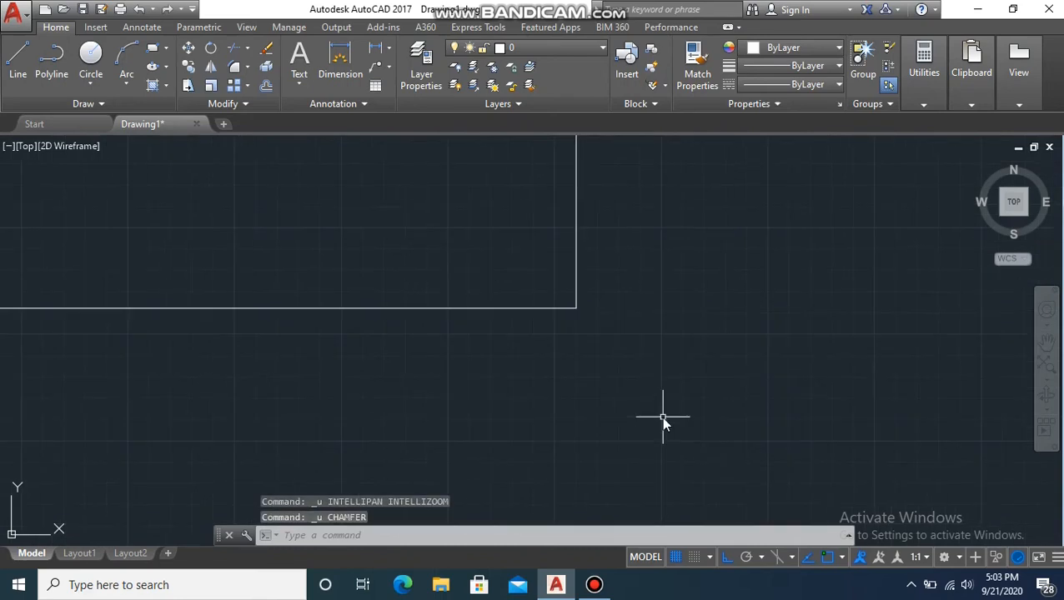
- Chamfer the square corner with first distance 10 and second distance 20, picking the horizontal line first and the vertical line second
text(cha)
key(Return)
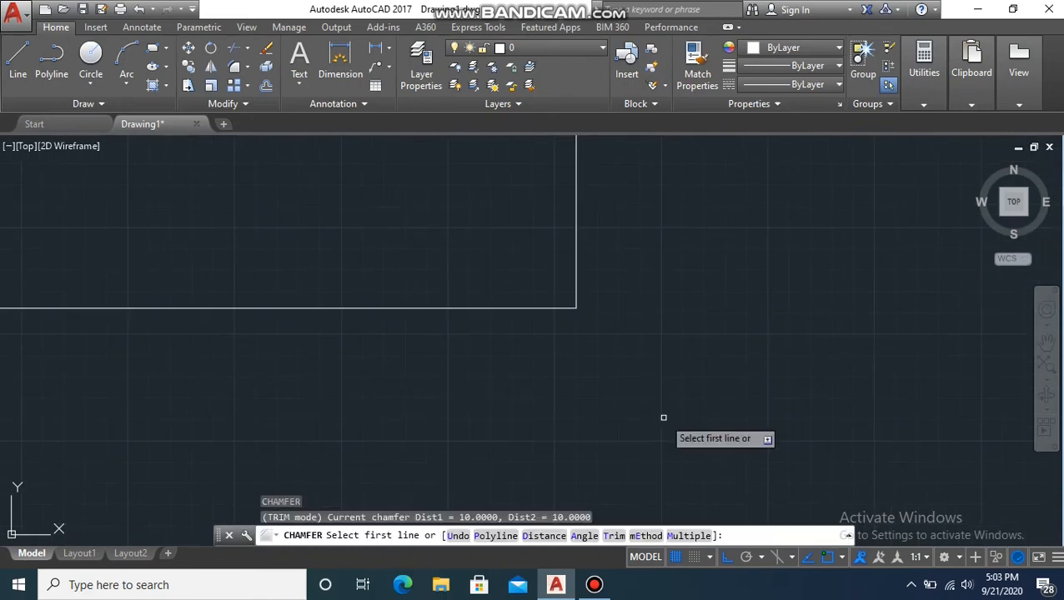
text(d)
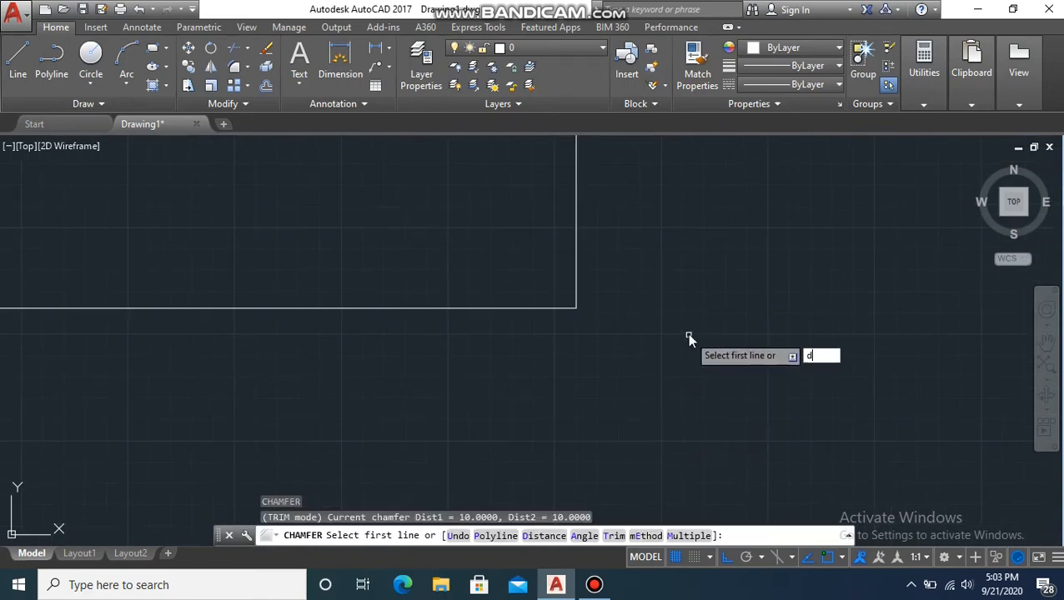
key(Return)
text(10)
key(Return)
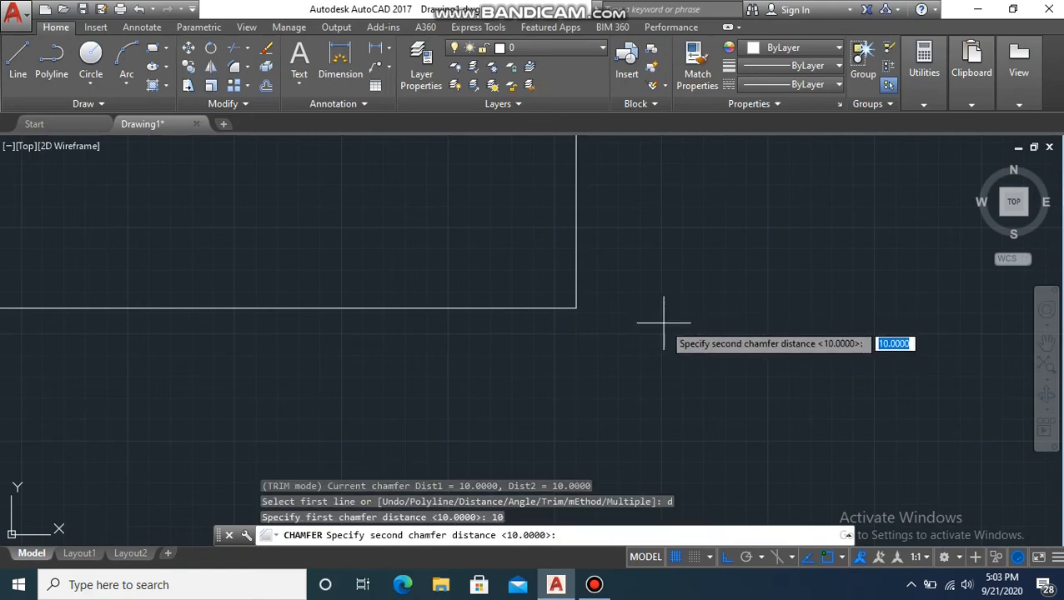
text(20)
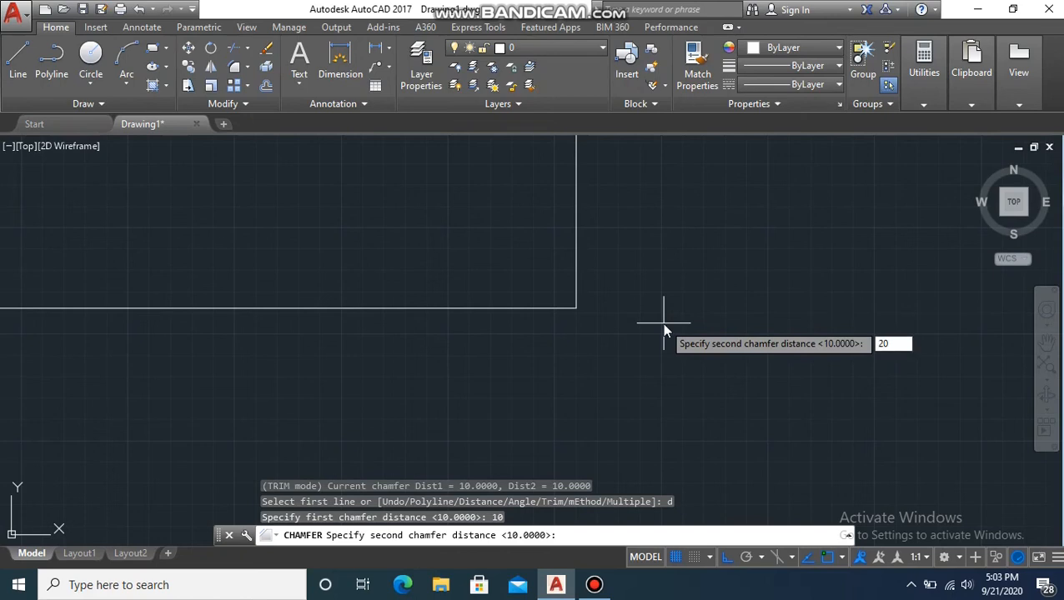
key(Return)
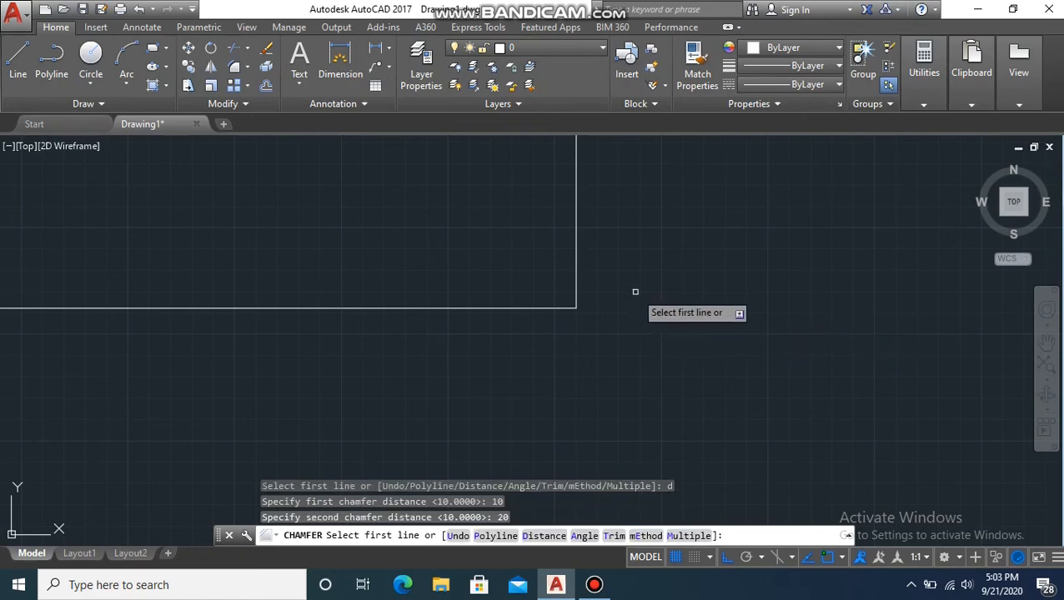
middle_drag(639, 291, 663, 381)
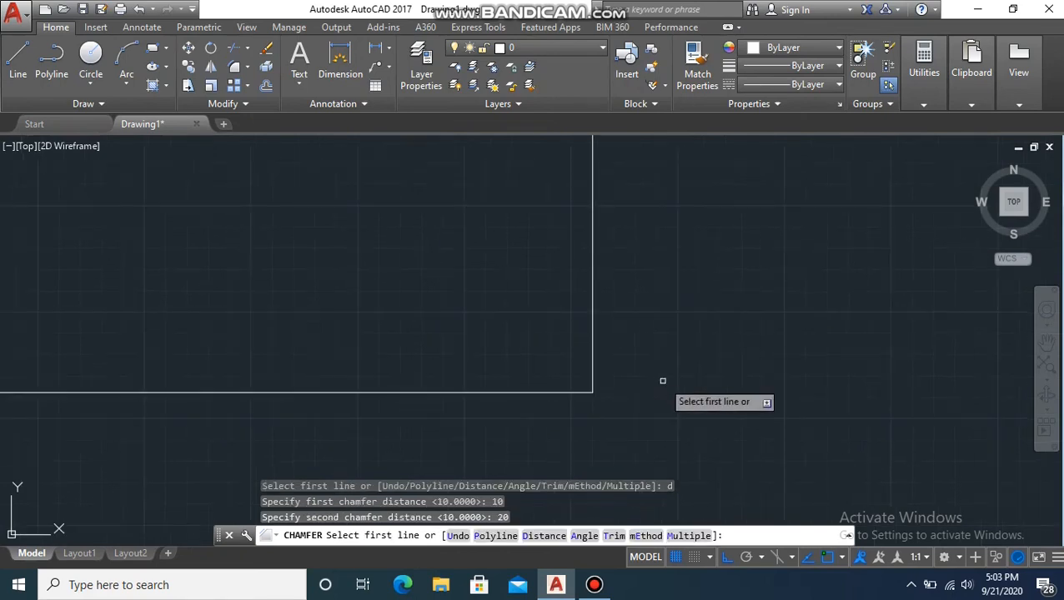
click(497, 392)
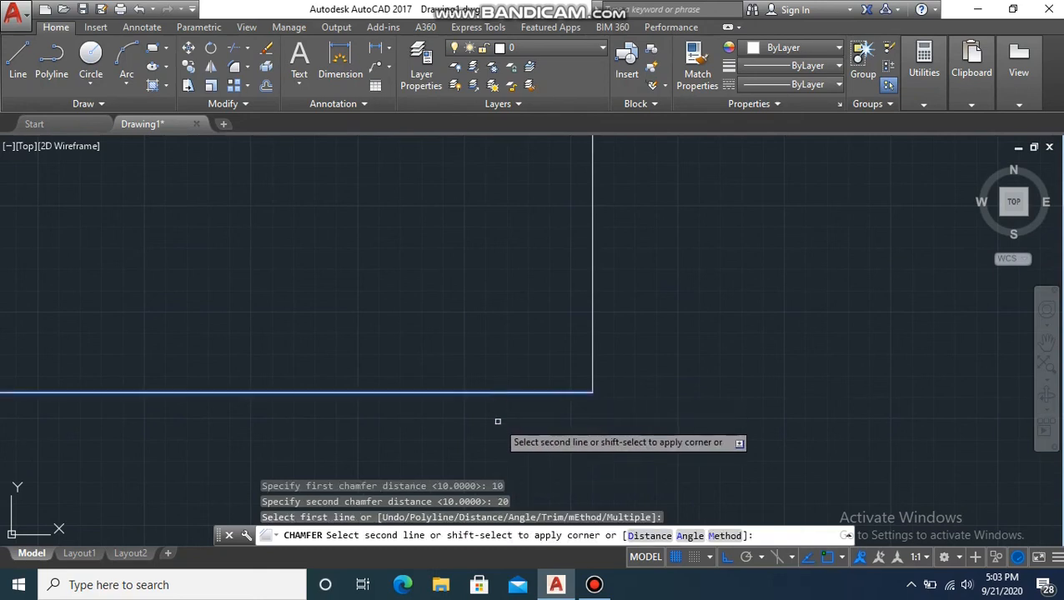
click(593, 254)
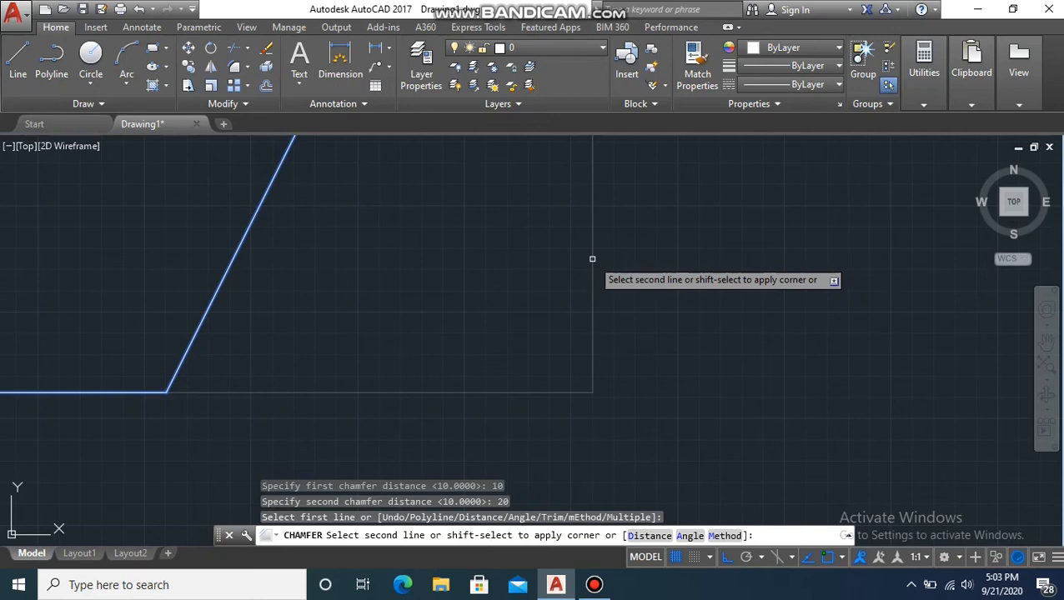
click(592, 259)
- Erase the horizontal line, the vertical line and the chamfer segment between them
scroll(526, 287, down, 3)
mouse_move(525, 287)
middle_down()
mouse_move(596, 435)
mouse_move(649, 359)
mouse_move(655, 316)
mouse_move(664, 327)
middle_up()
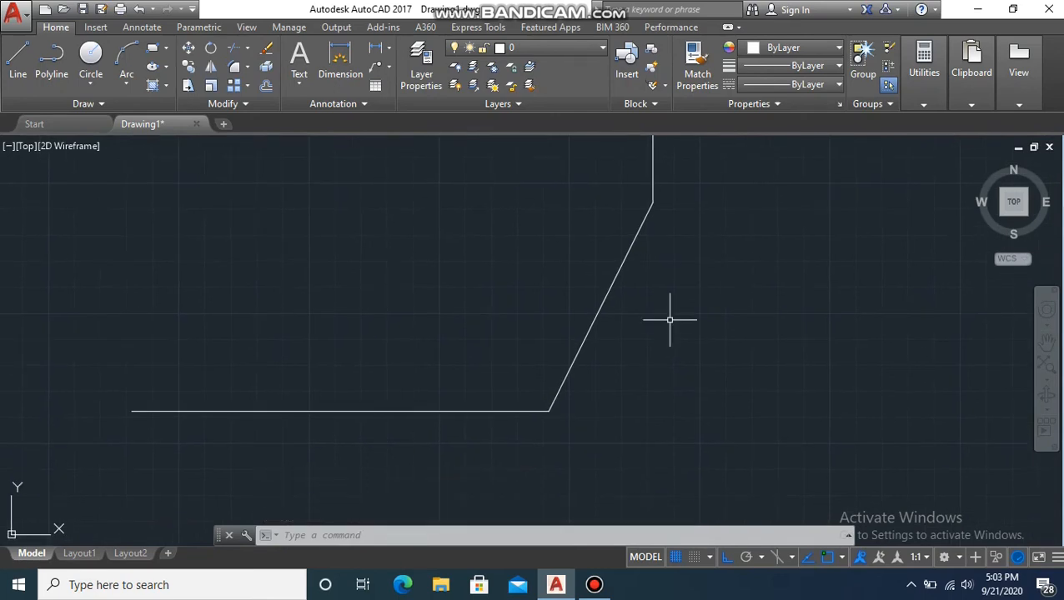
scroll(703, 261, down, 4)
middle_drag(752, 264, 731, 396)
click(721, 311)
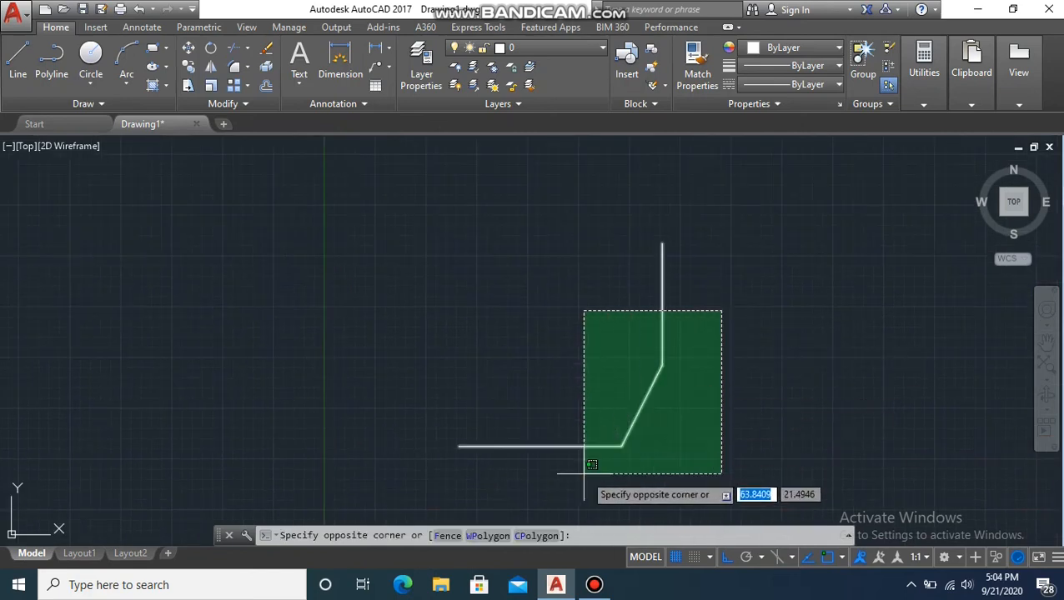
click(760, 409)
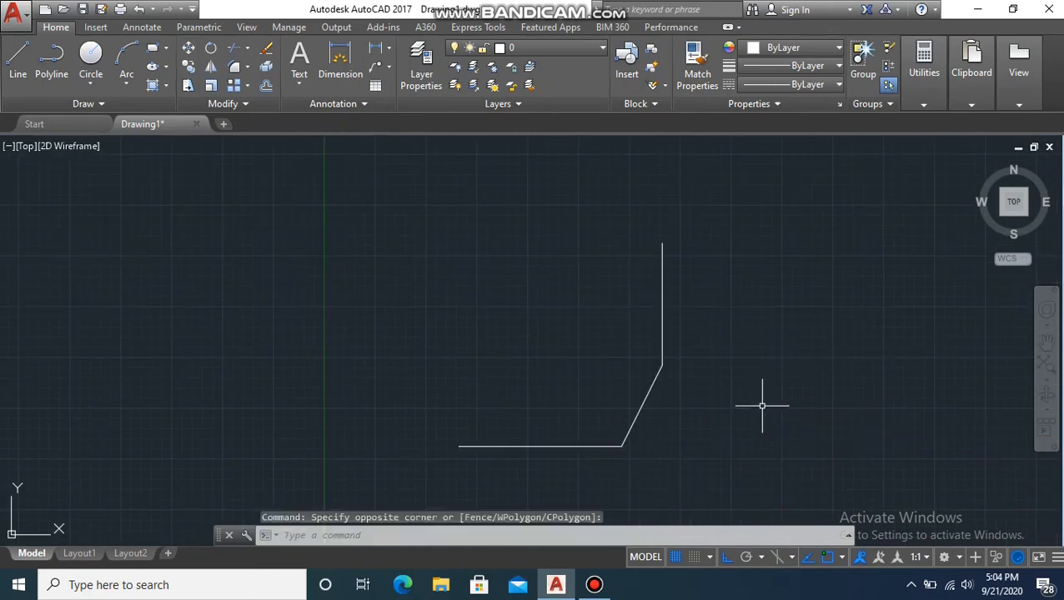
scroll(734, 384, down, 1)
scroll(700, 421, up, 3)
scroll(692, 411, down, 2)
click(729, 295)
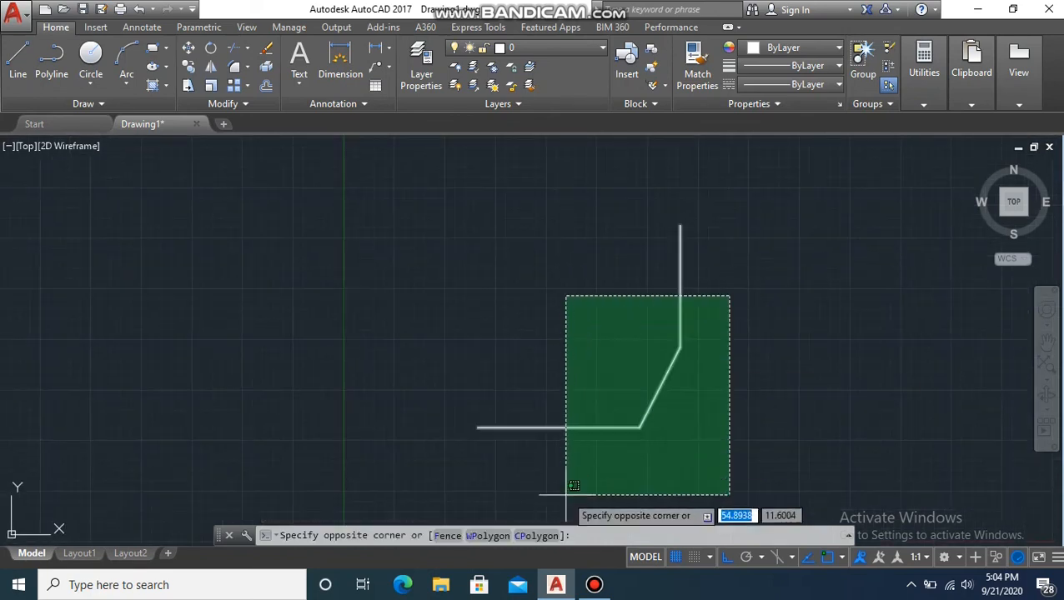
click(567, 500)
key(Delete)
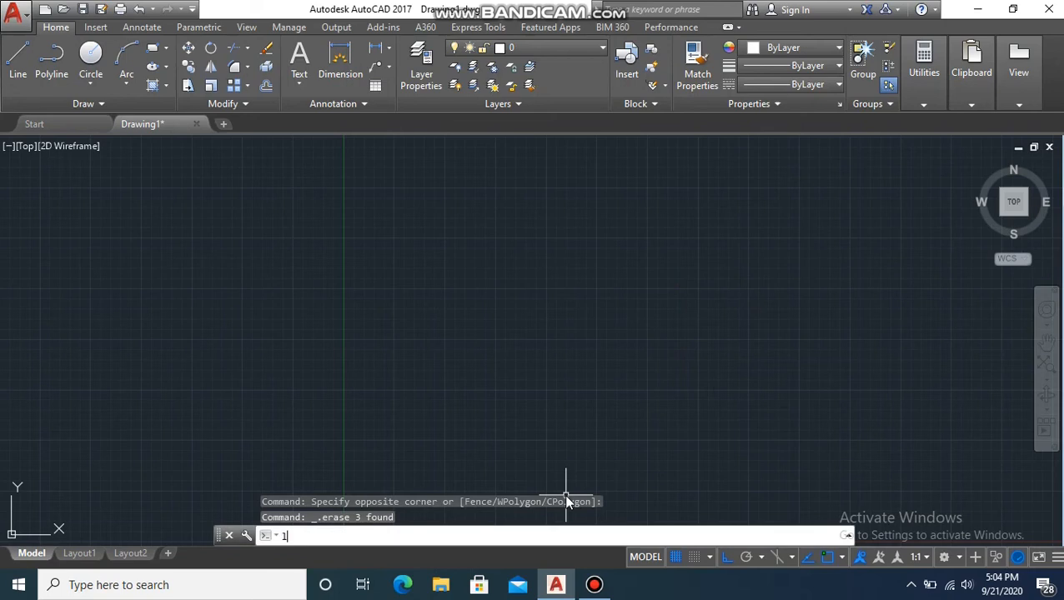
- Draw a horizontal line 50 units long, running rightward from a free start point in the empty drawing
key(Return)
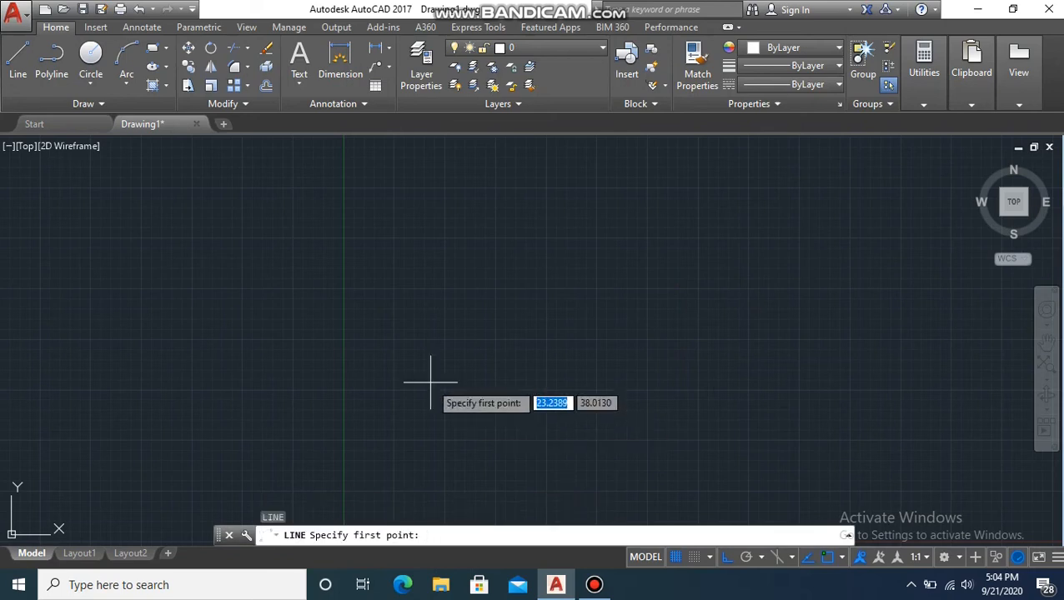
click(418, 315)
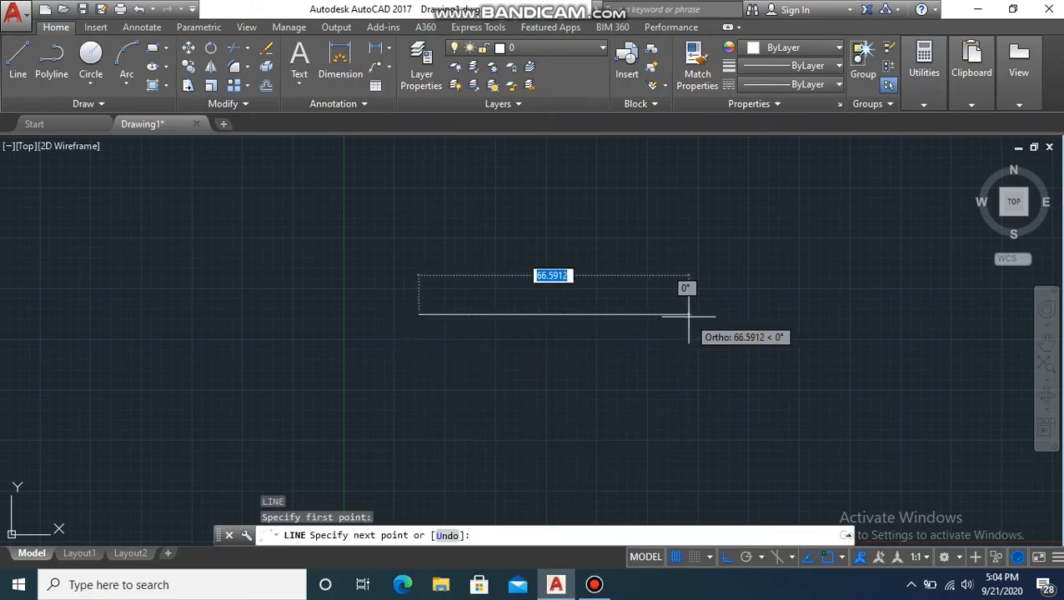
text(5)
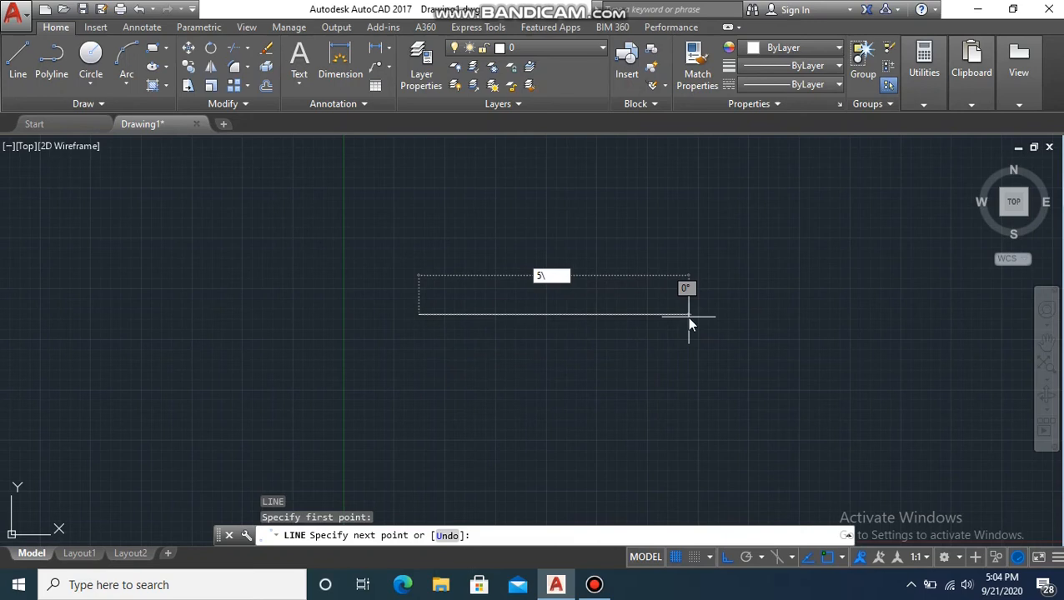
text(9)
key(Return)
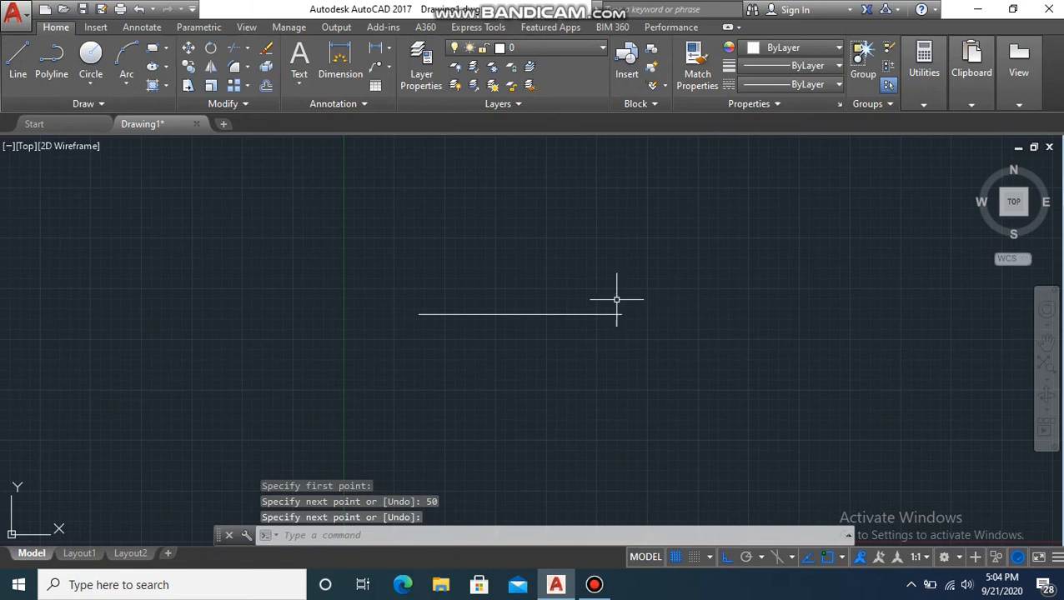
- Draw a 50-unit vertical line upward from the right end of the horizontal line
key(Return)
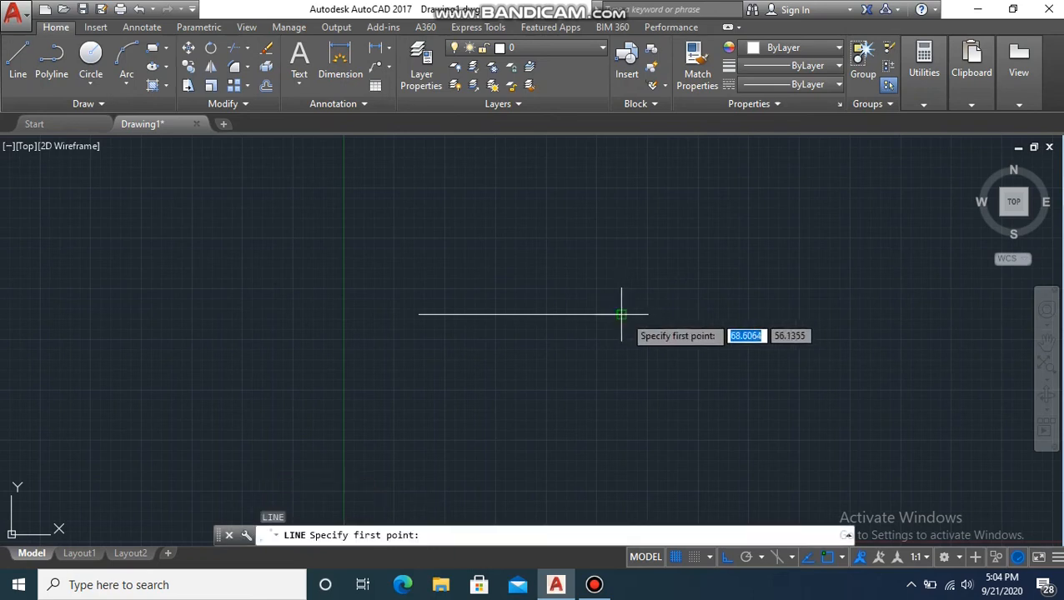
click(620, 314)
text(50)
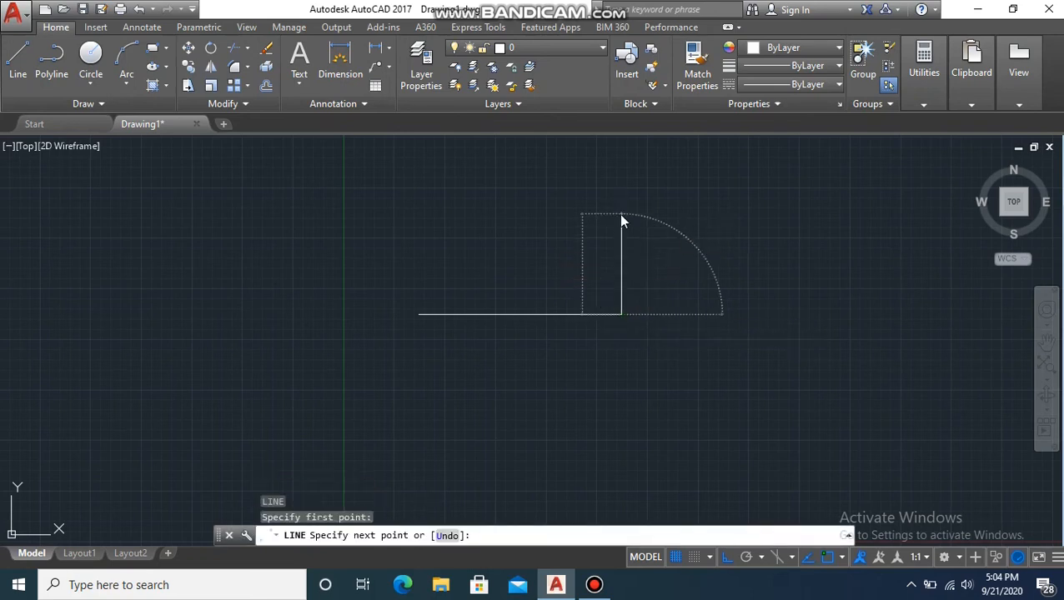
key(Return)
key(Escape)
- Erase the vertical line standing on the right end of the horizontal line
click(688, 212)
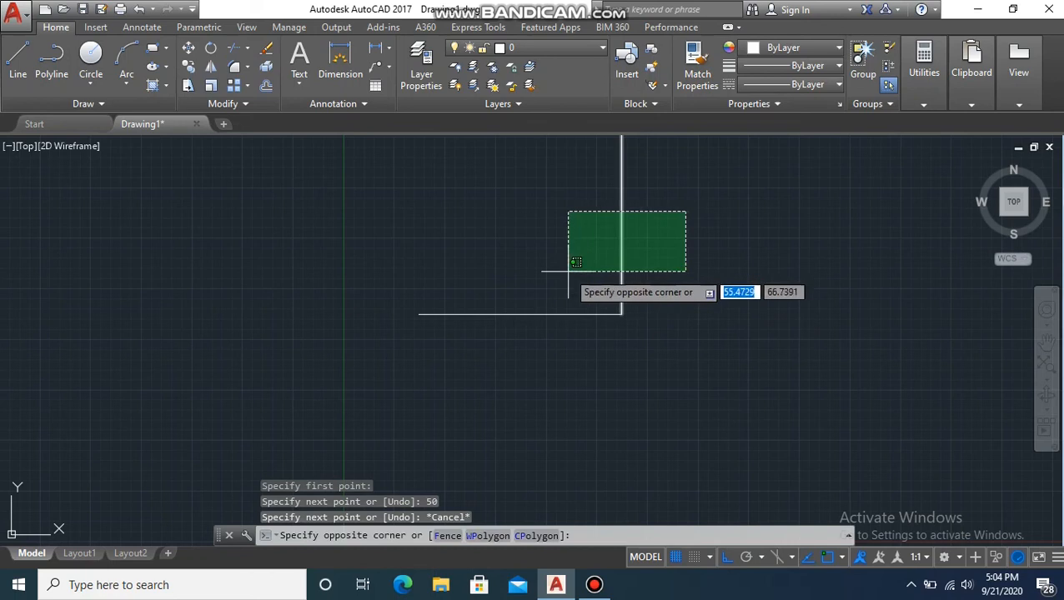
click(567, 271)
key(Delete)
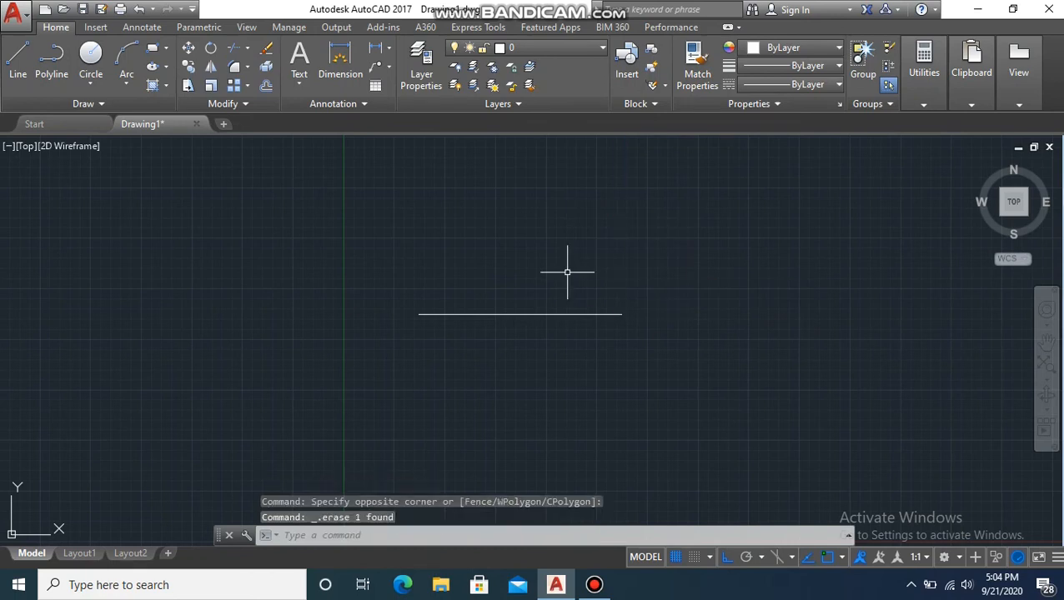
- Draw a separate 50-unit vertical line downward from a point below and to the right of the horizontal line's right end
scroll(629, 326, up, 4)
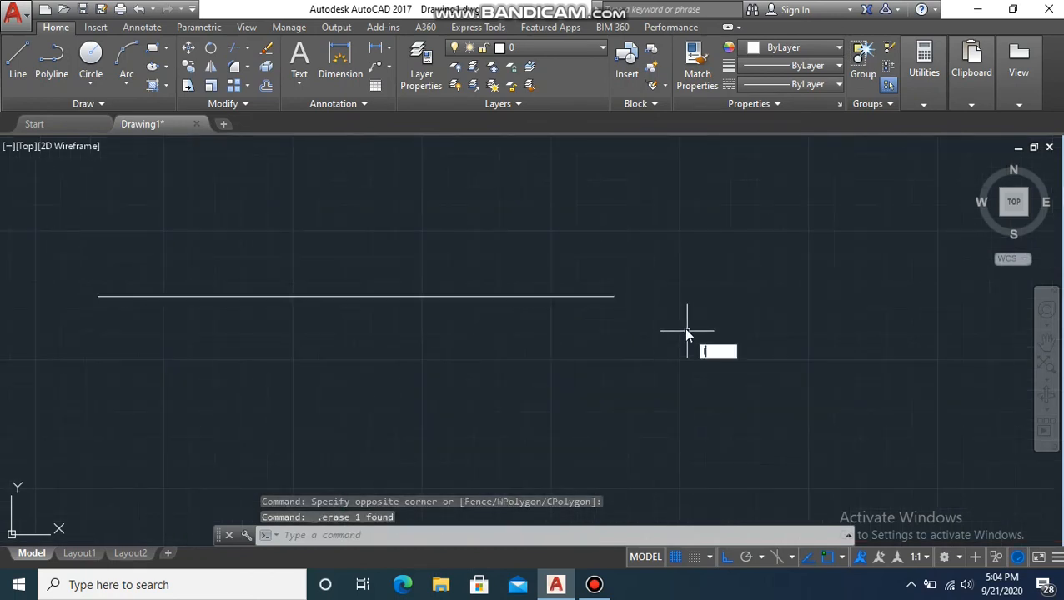
text(l)
key(Return)
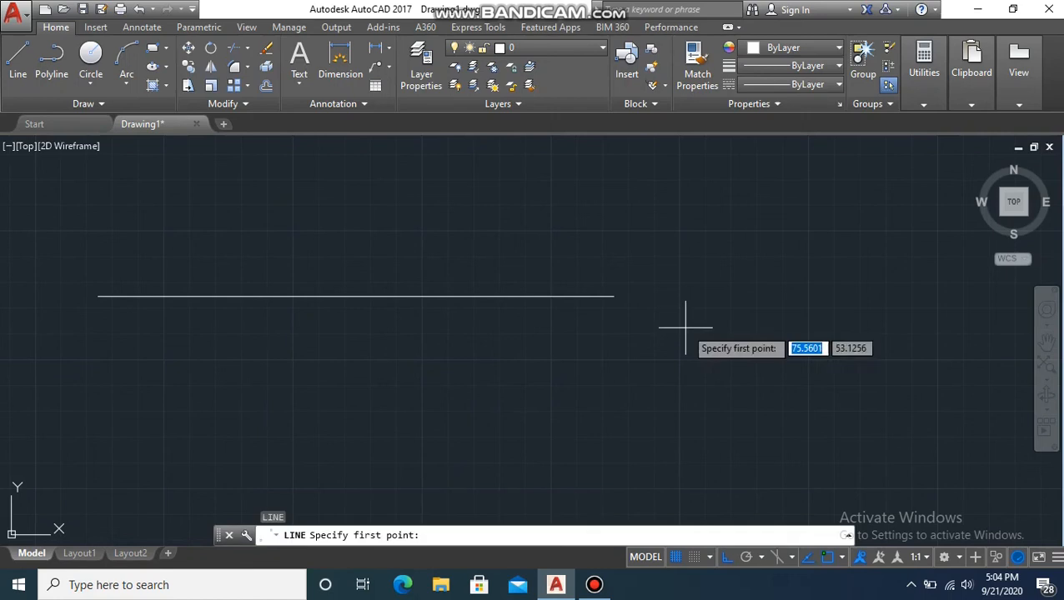
click(733, 329)
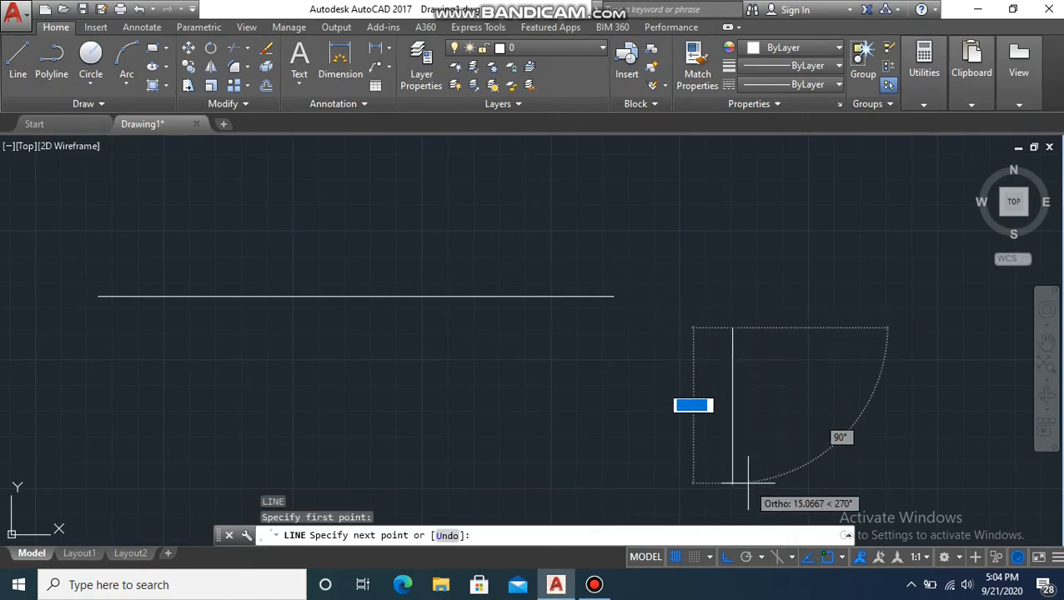
text(50)
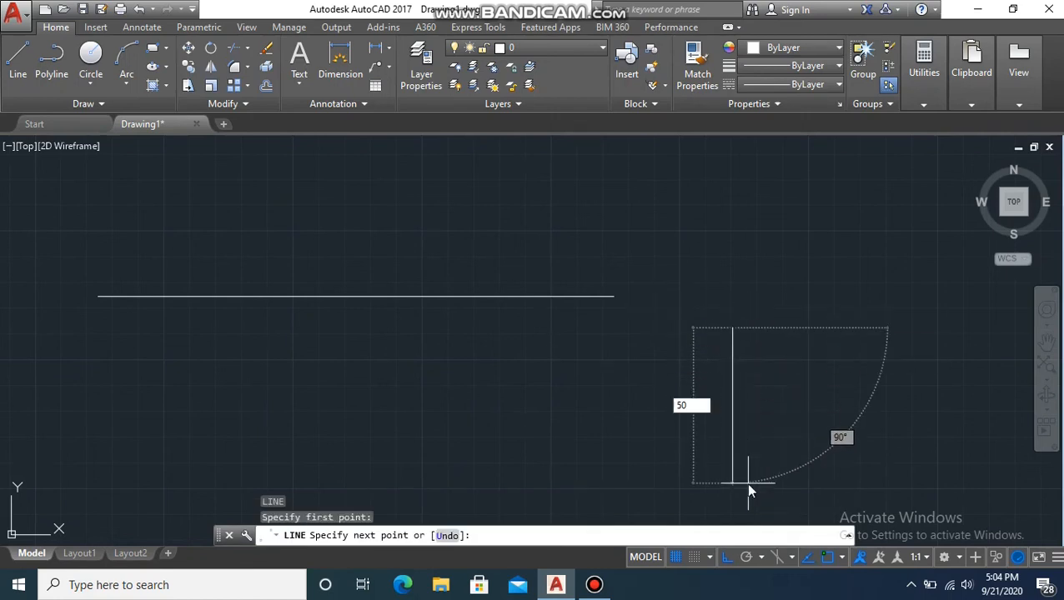
key(Return)
key(Return)
- Chamfer the separated horizontal and vertical lines with both chamfer distances set to 20, picking the horizontal line first
scroll(725, 366, down, 2)
middle_drag(658, 411, 463, 348)
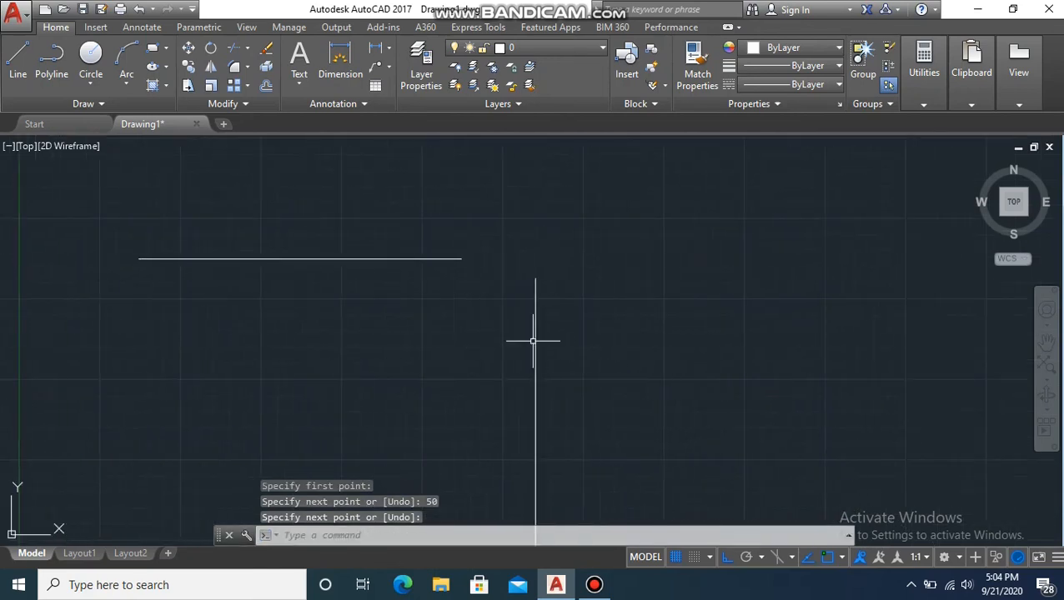
text(cha)
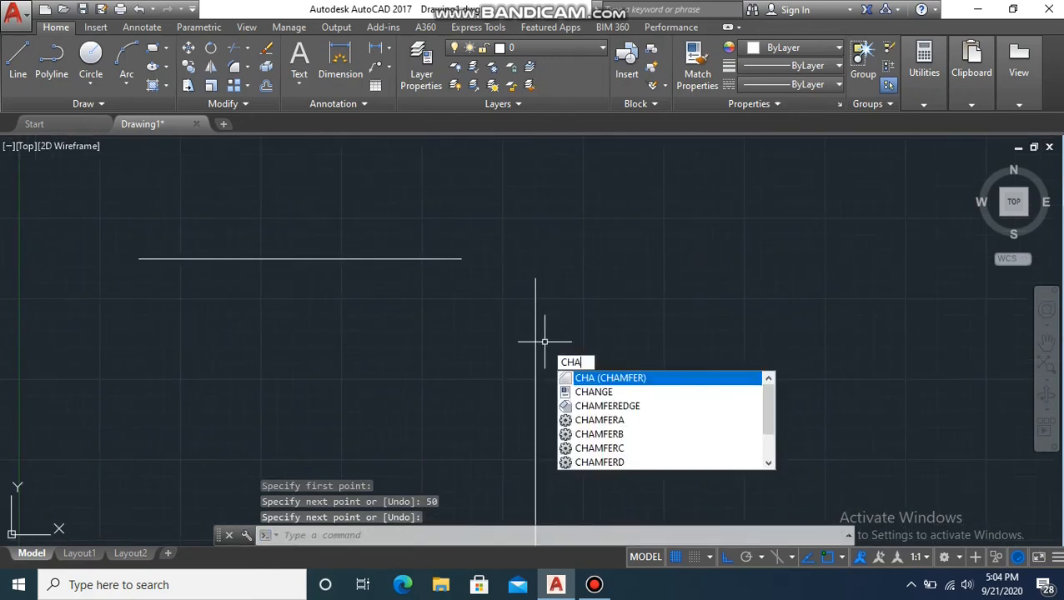
key(Return)
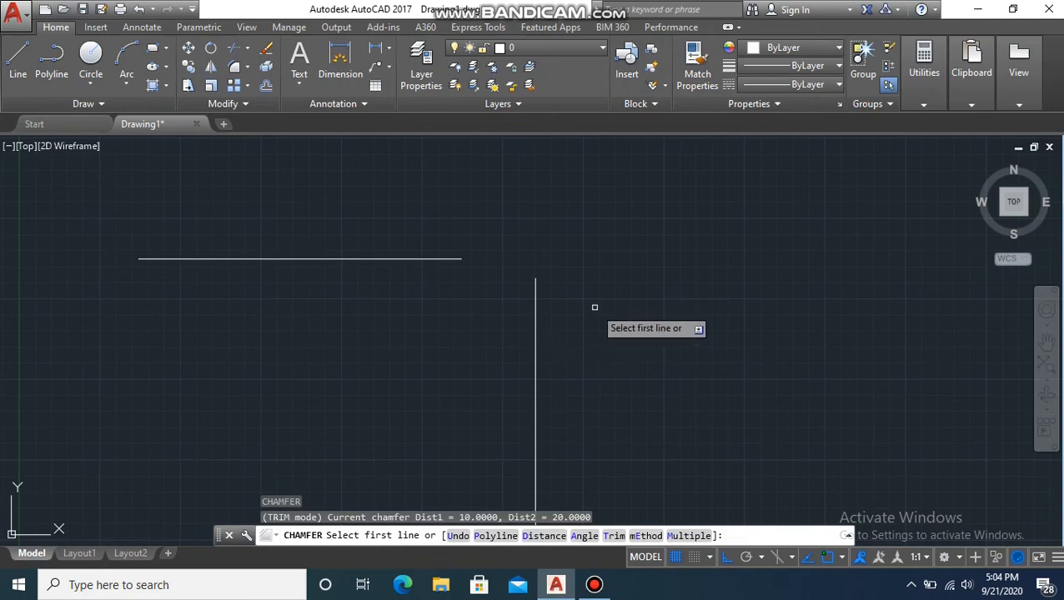
text(d)
key(Return)
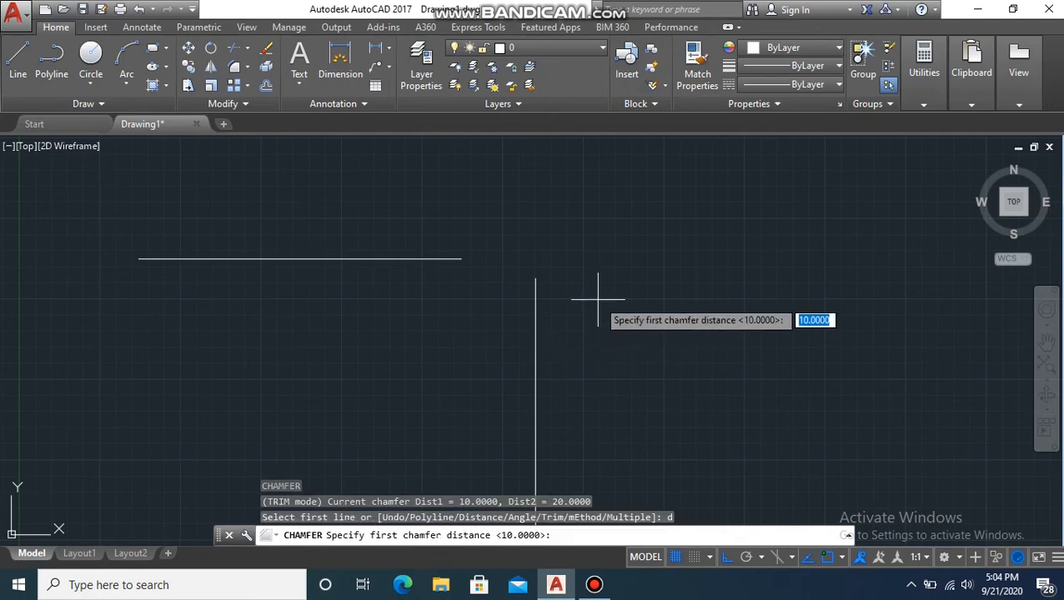
text(20)
key(Return)
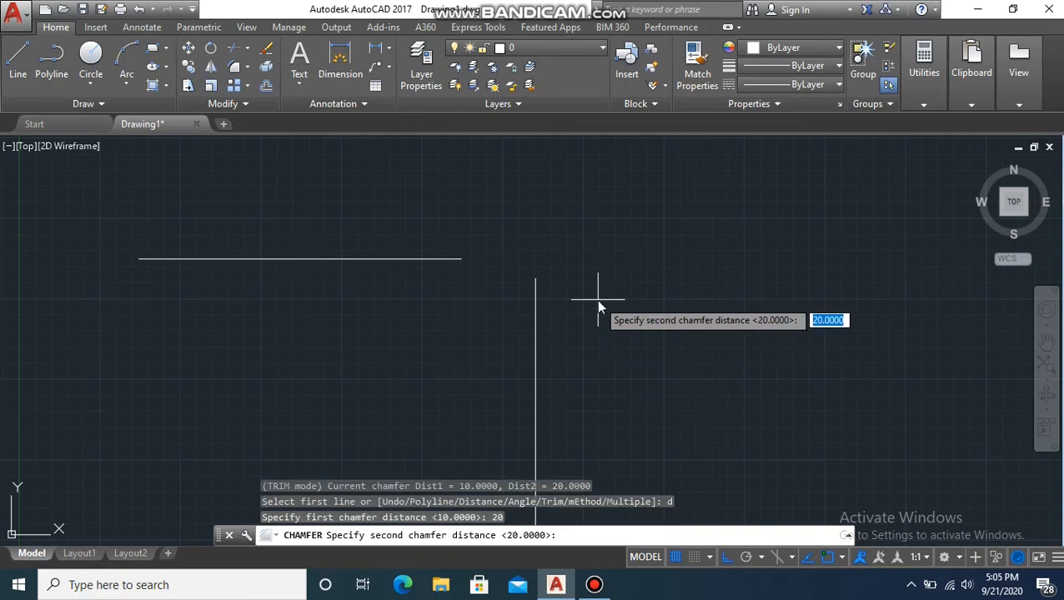
text(20)
key(Return)
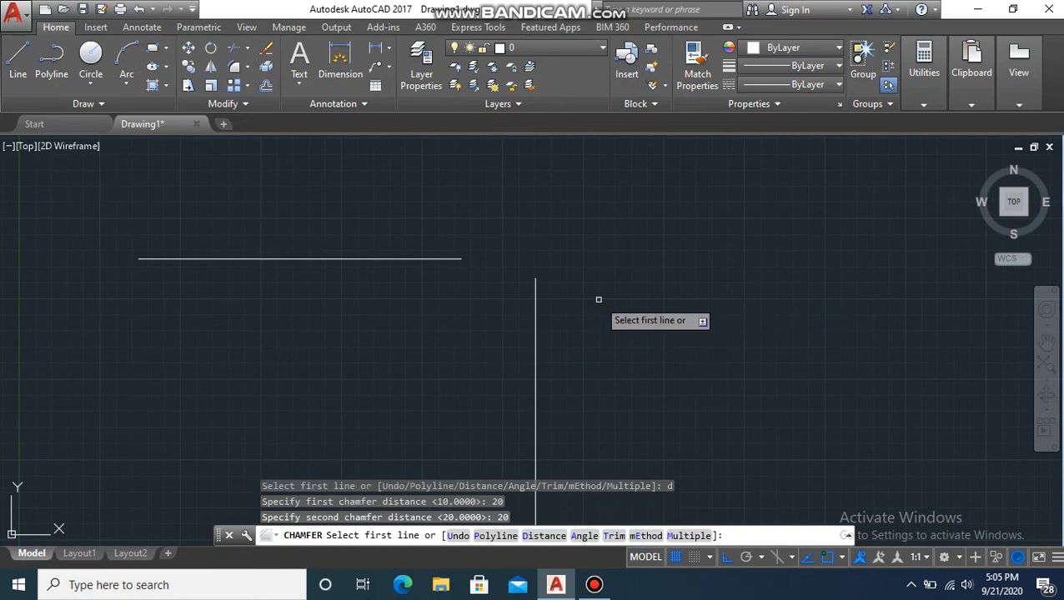
click(442, 259)
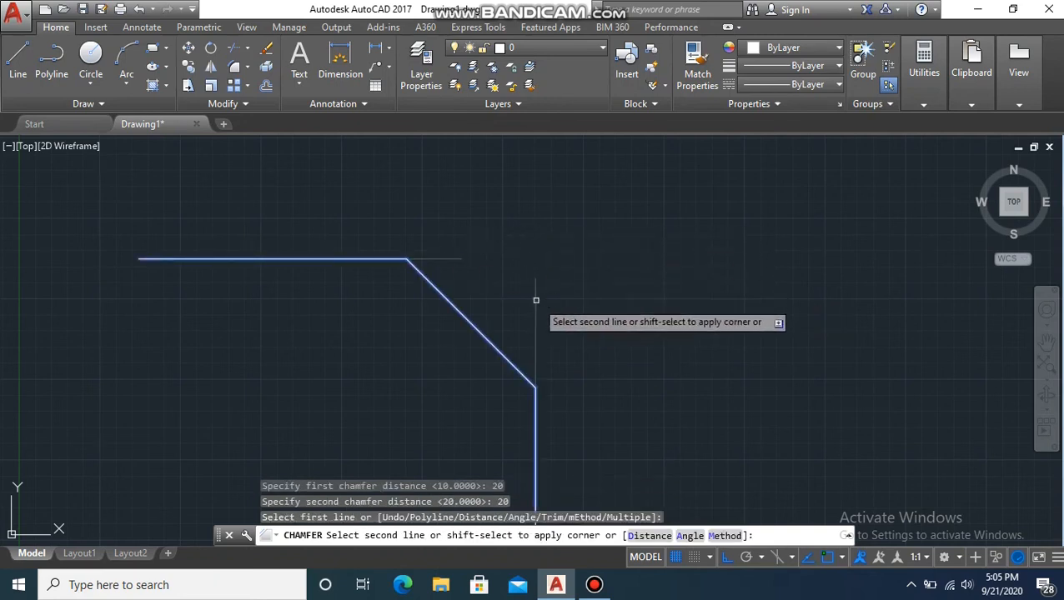
click(536, 388)
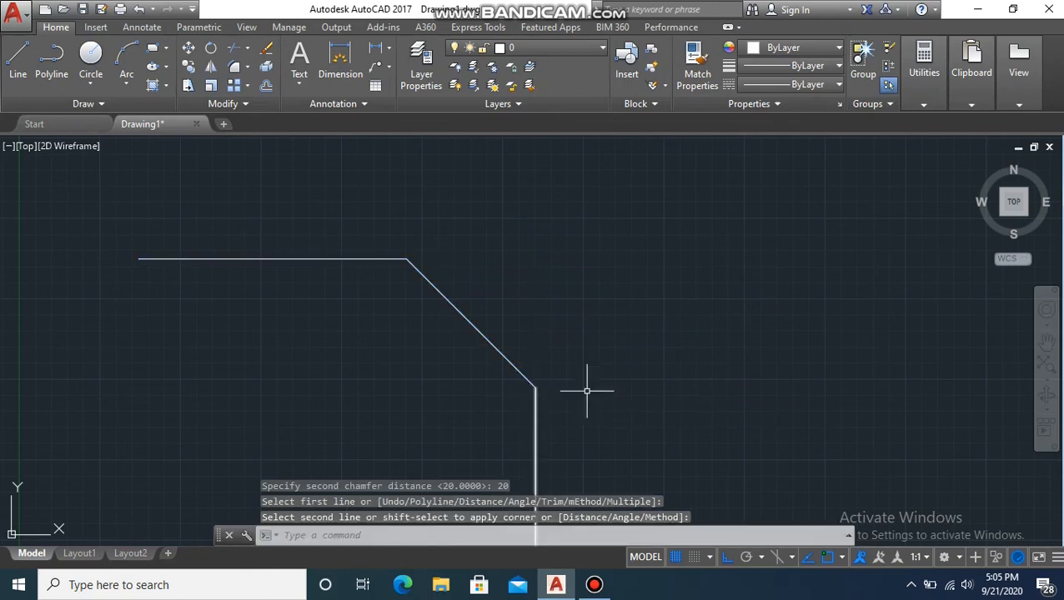
scroll(531, 244, down, 2)
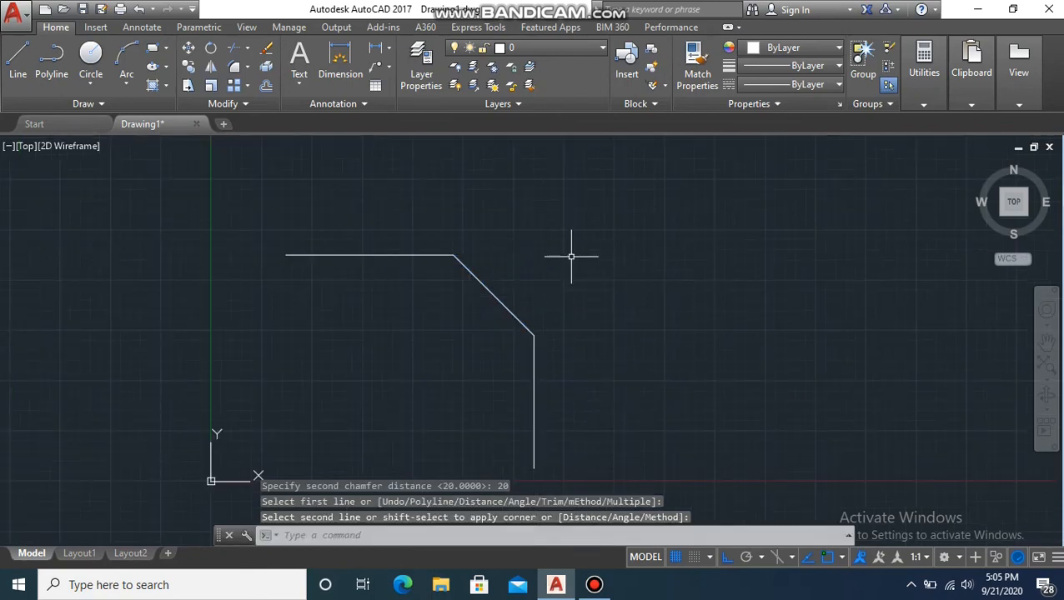
key(ctrl+z)
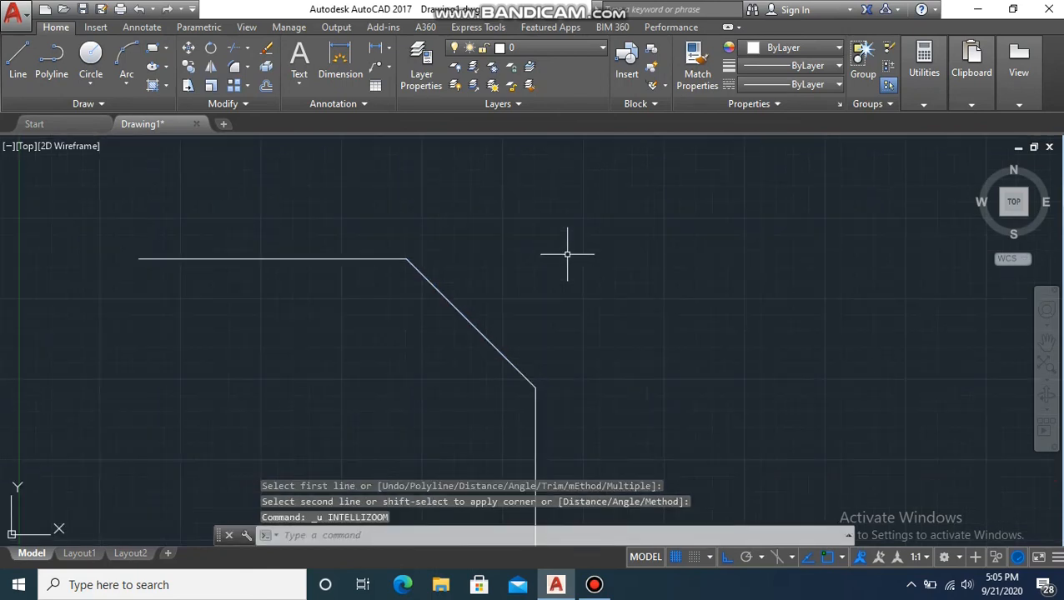
- Undo the chamfer between the separated lines and erase the separate vertical line, keeping the horizontal line
key(ctrl+z)
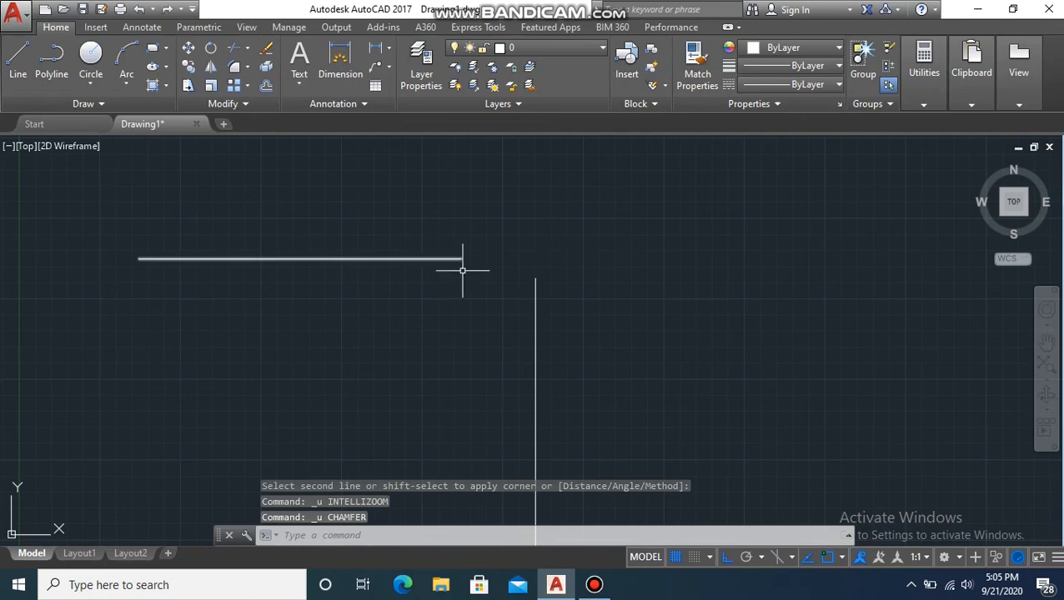
click(609, 259)
click(608, 268)
click(580, 249)
click(530, 325)
key(Delete)
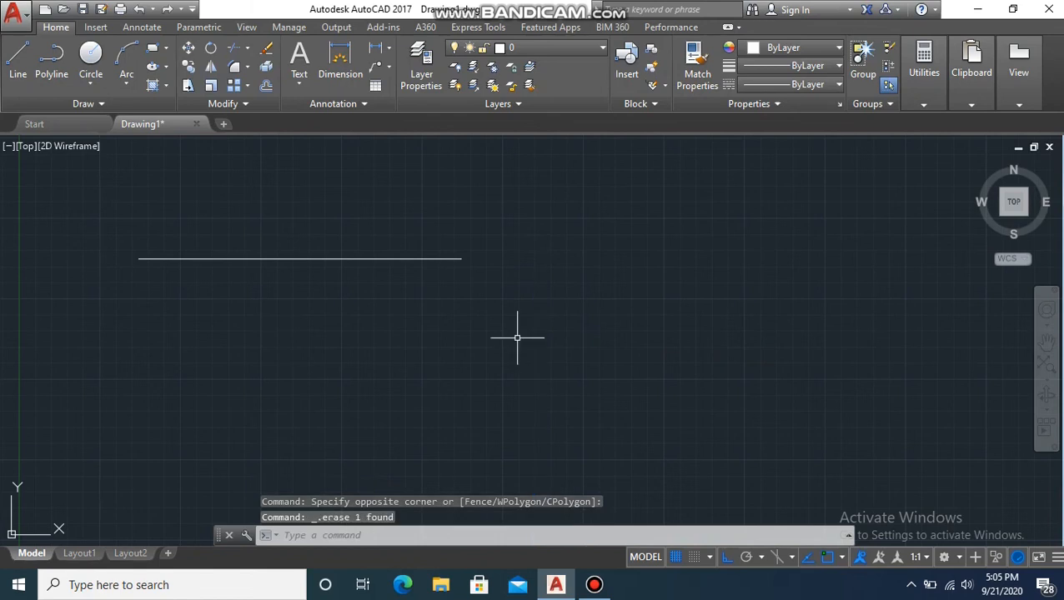
- Draw a 50-unit line at 45° from the right end of the horizontal line, sloping up and to the right
text(L)
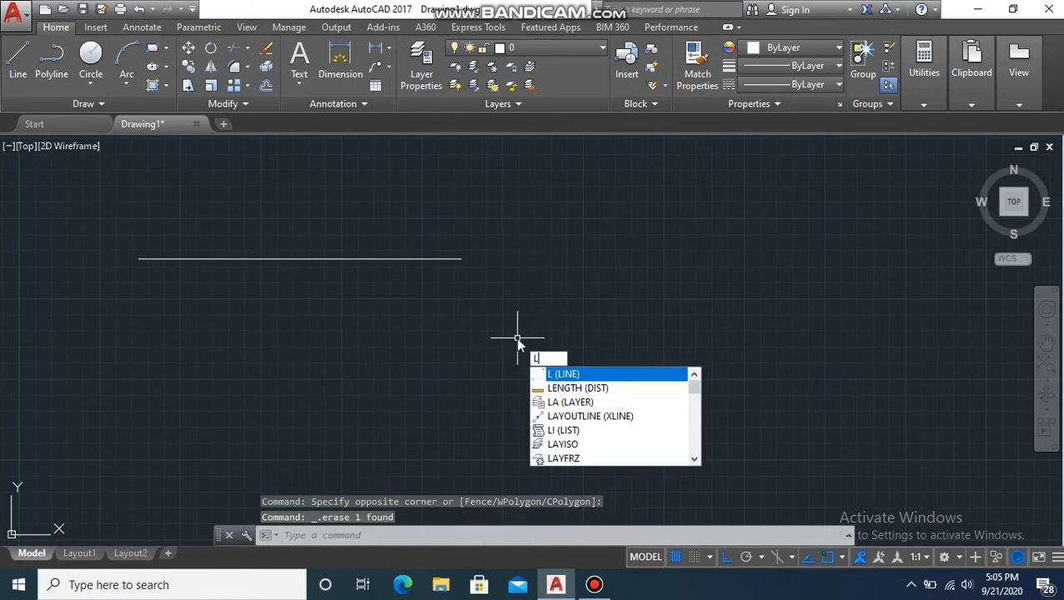
key(Return)
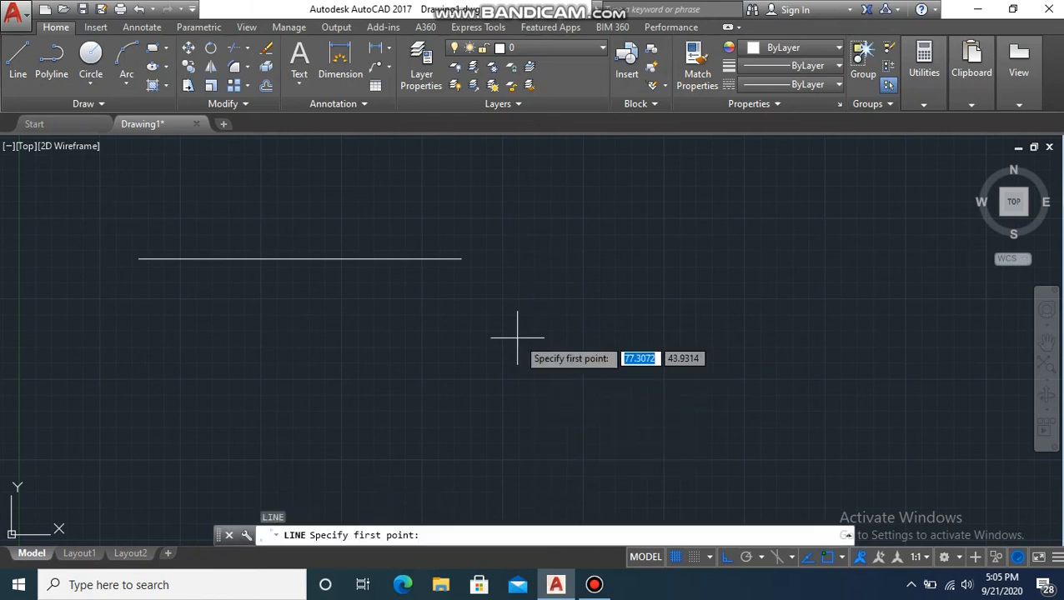
middle_drag(527, 320, 548, 447)
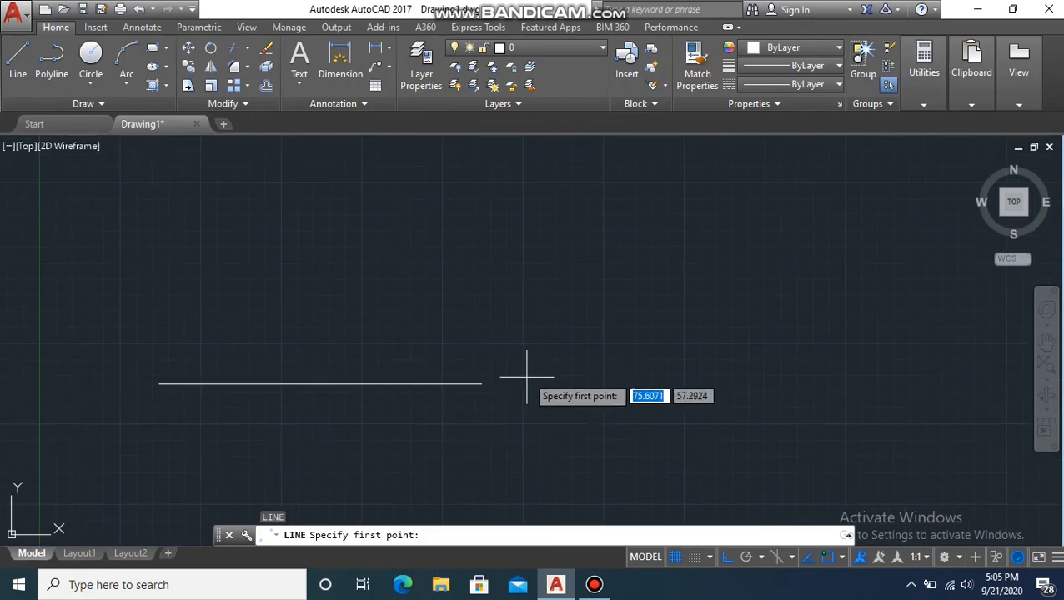
click(482, 384)
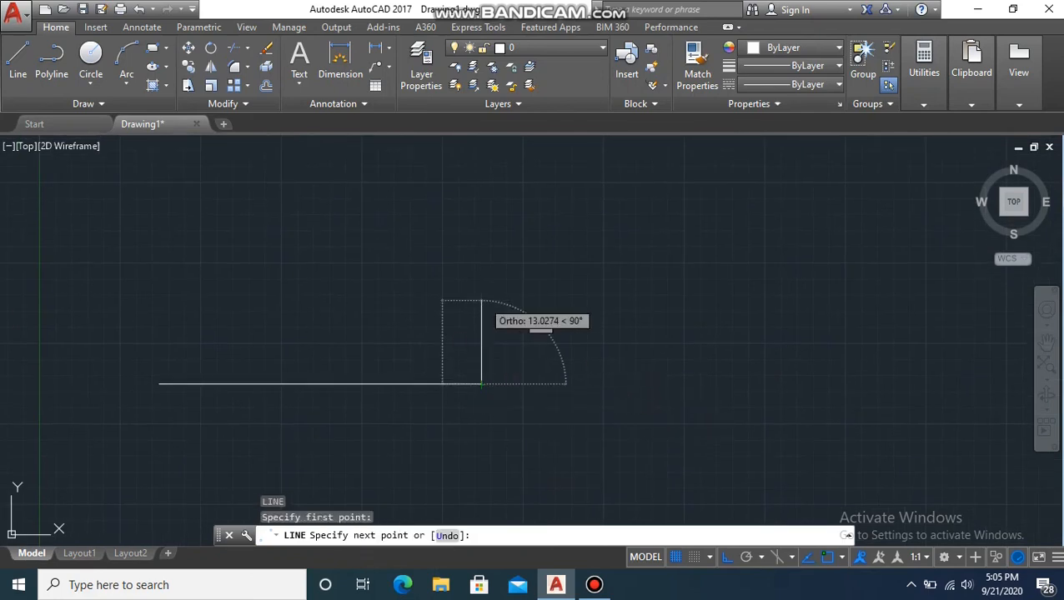
key(F8)
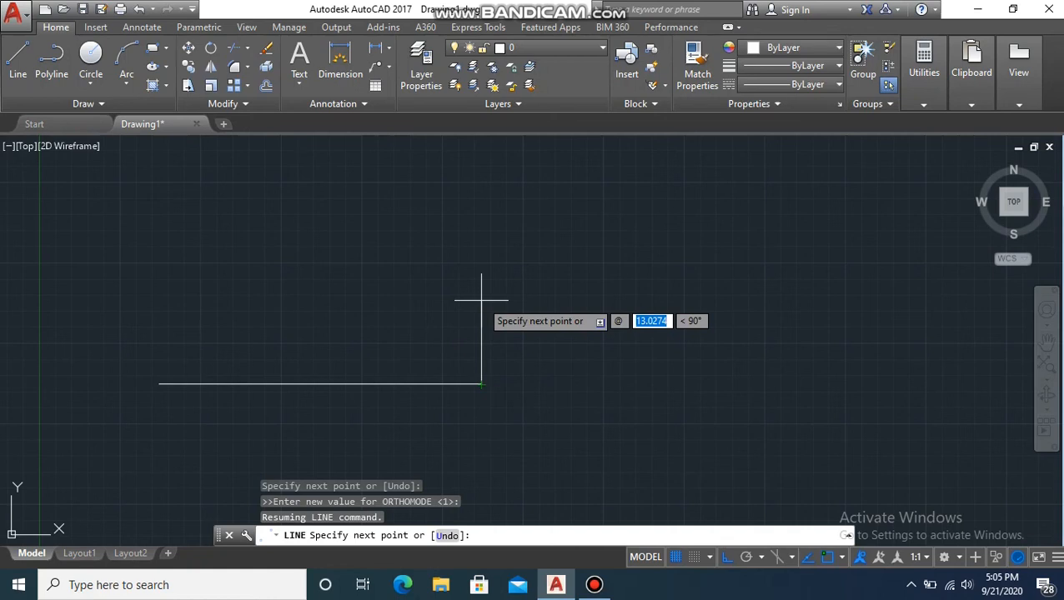
text(50)
key(Tab)
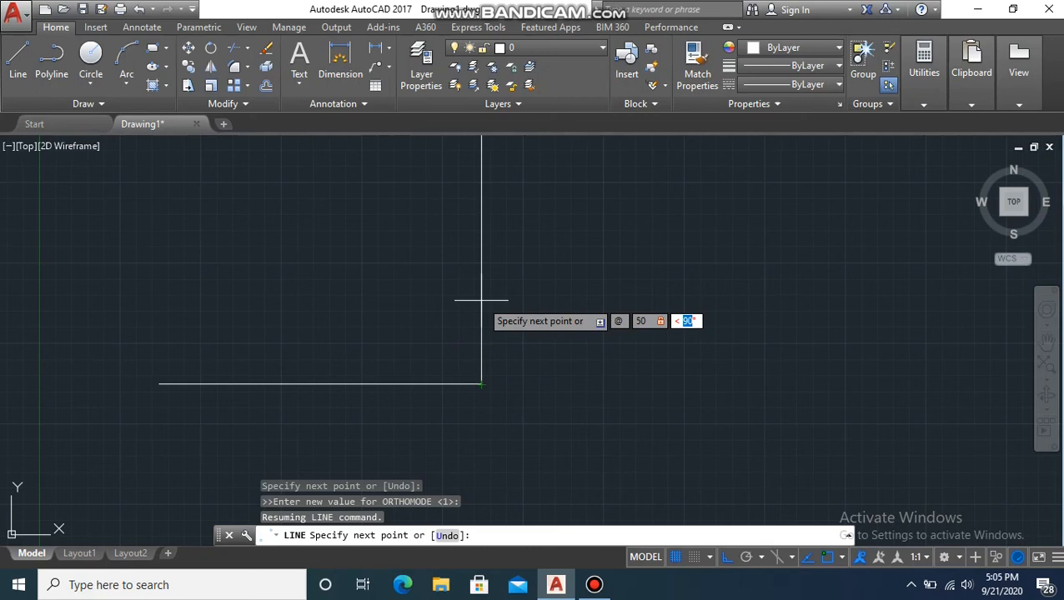
text(45)
key(Return)
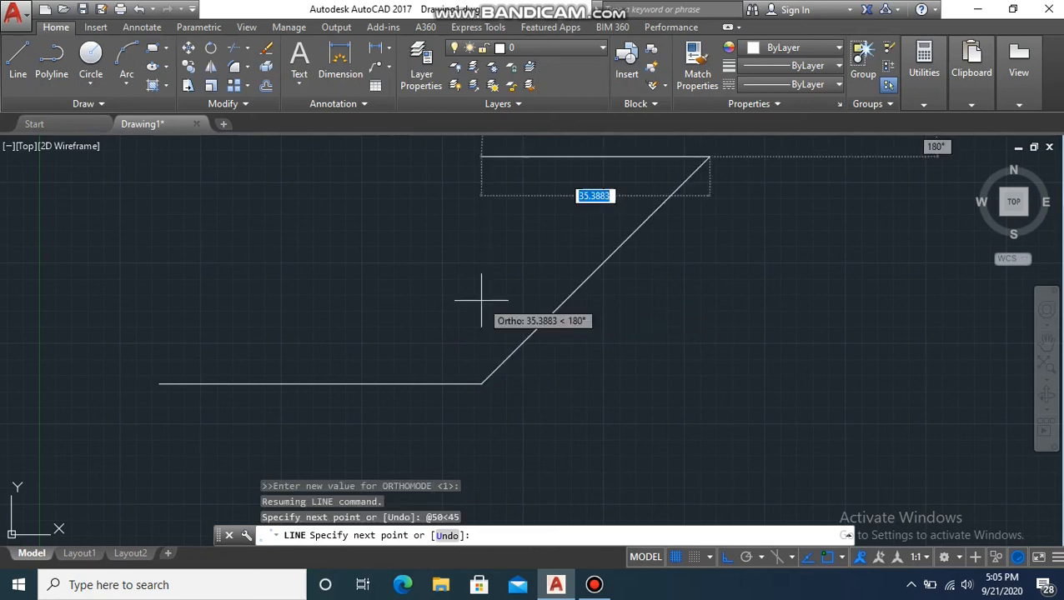
scroll(465, 385, up, 5)
click(581, 362)
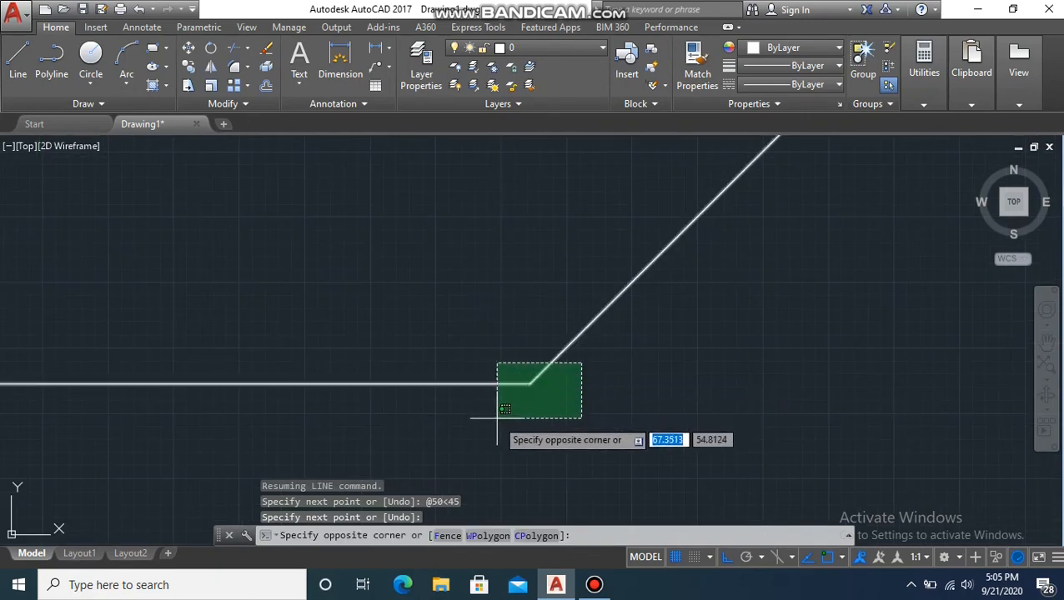
click(597, 402)
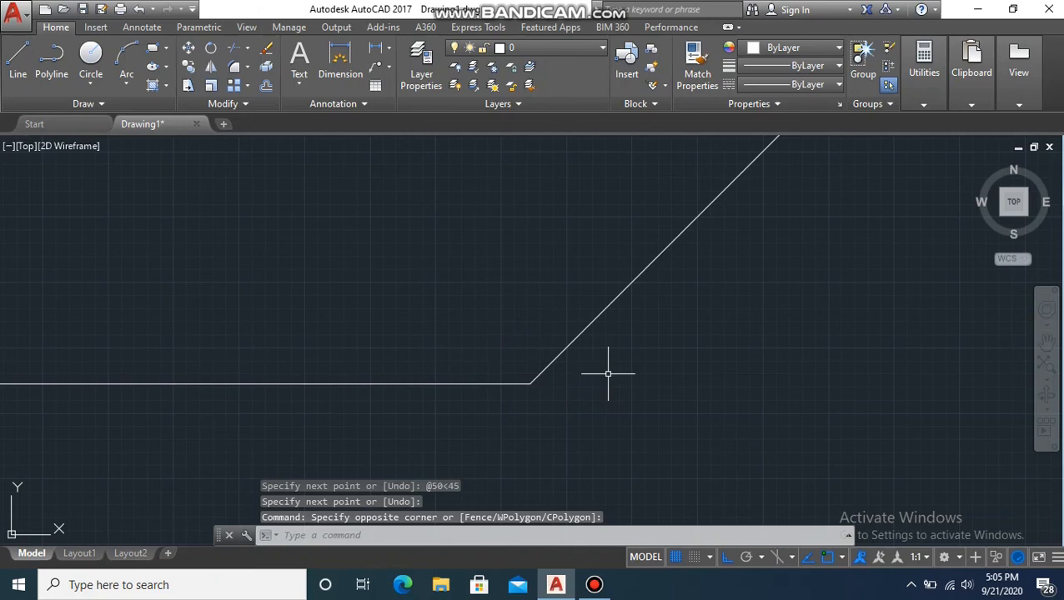
- Chamfer the corner between the horizontal and 45° lines with both chamfer distances set to 10, picking the horizontal line first
text(cha)
key(Return)
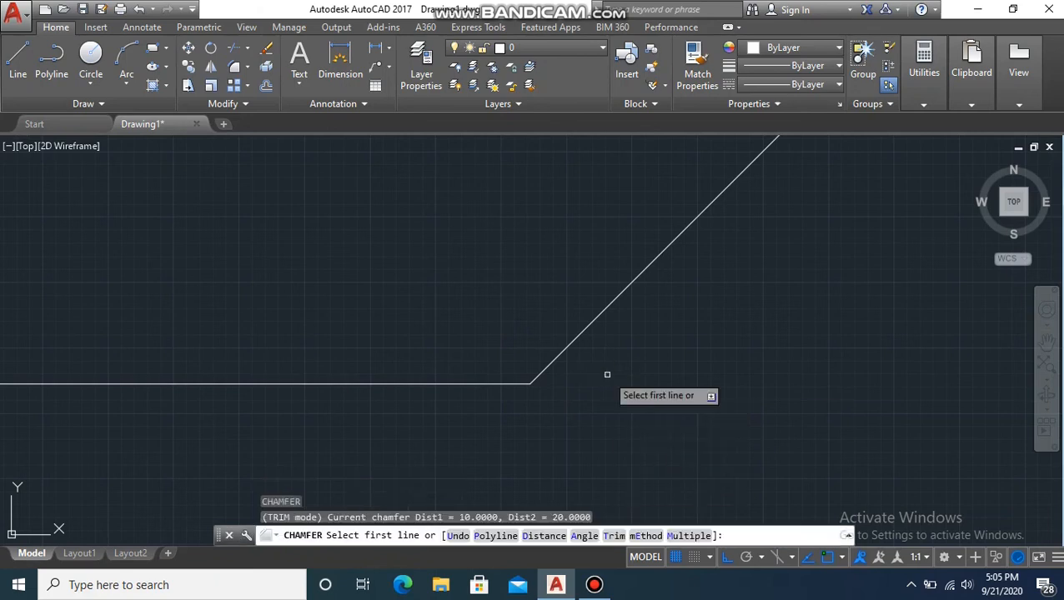
text(d)
key(Return)
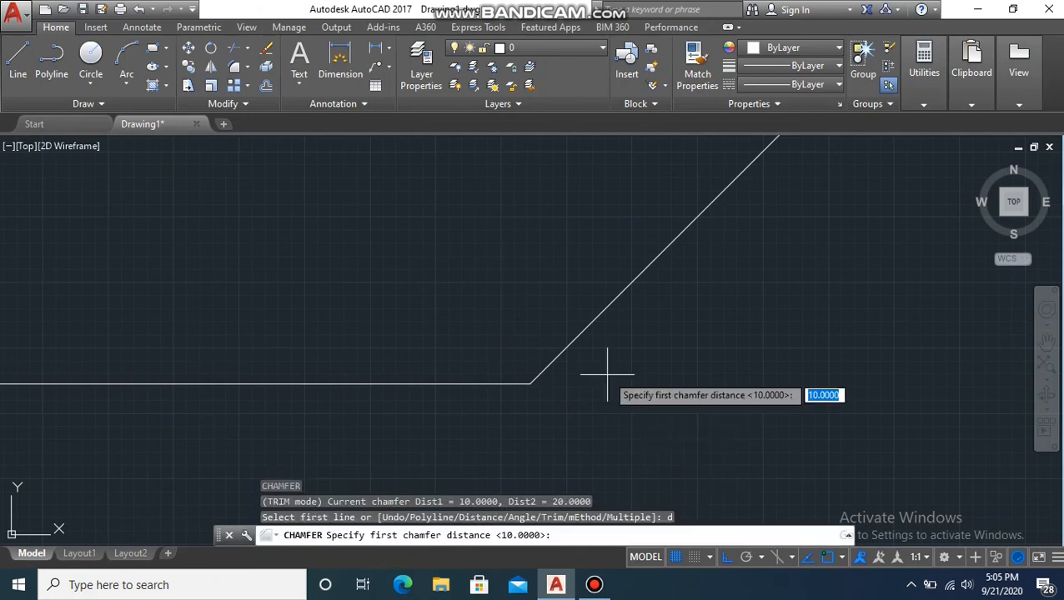
text(10)
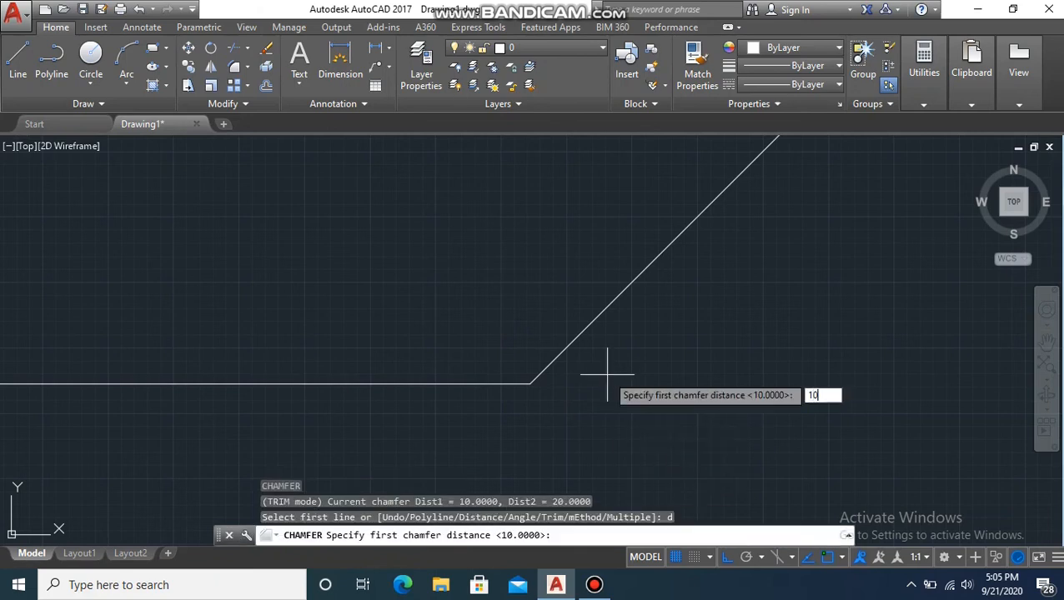
key(Return)
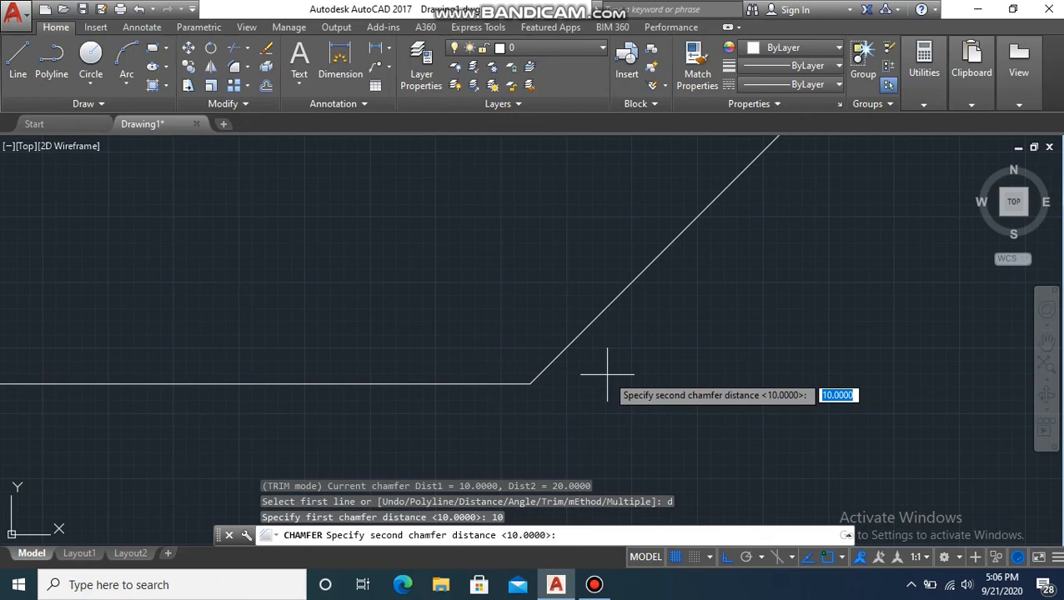
text(10)
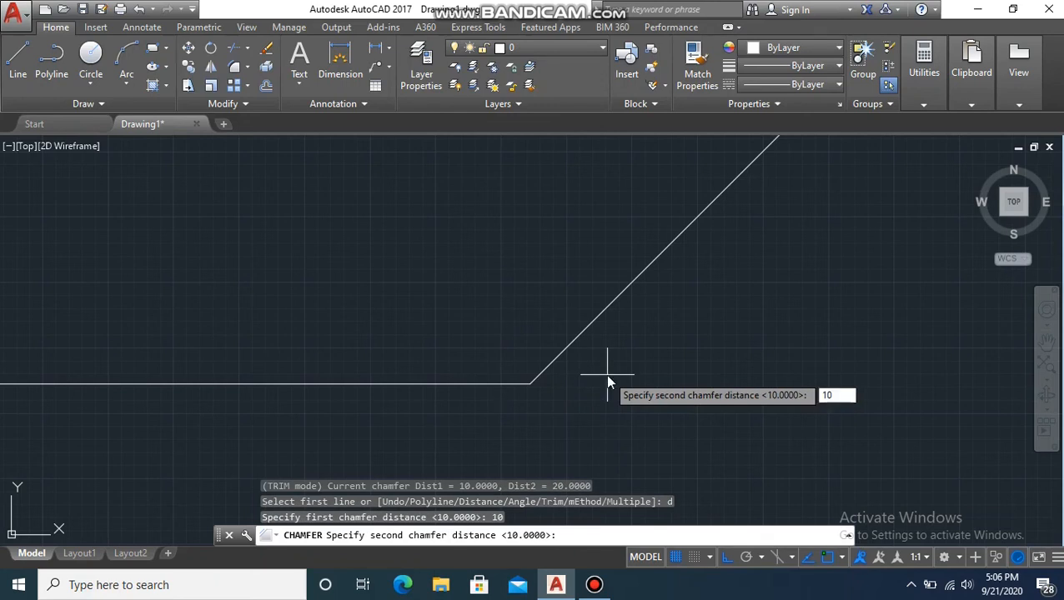
key(Return)
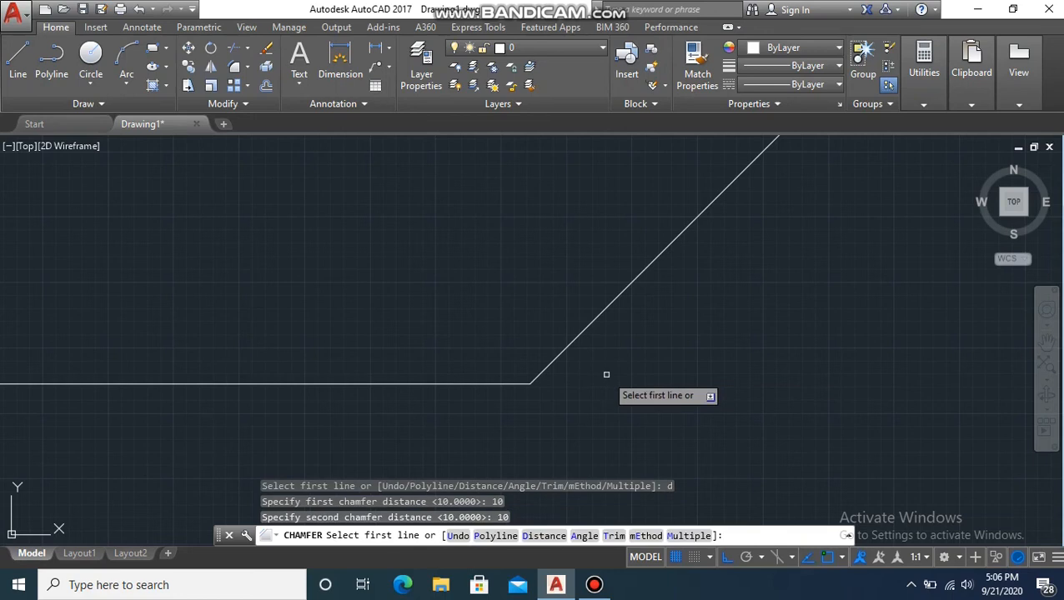
click(487, 384)
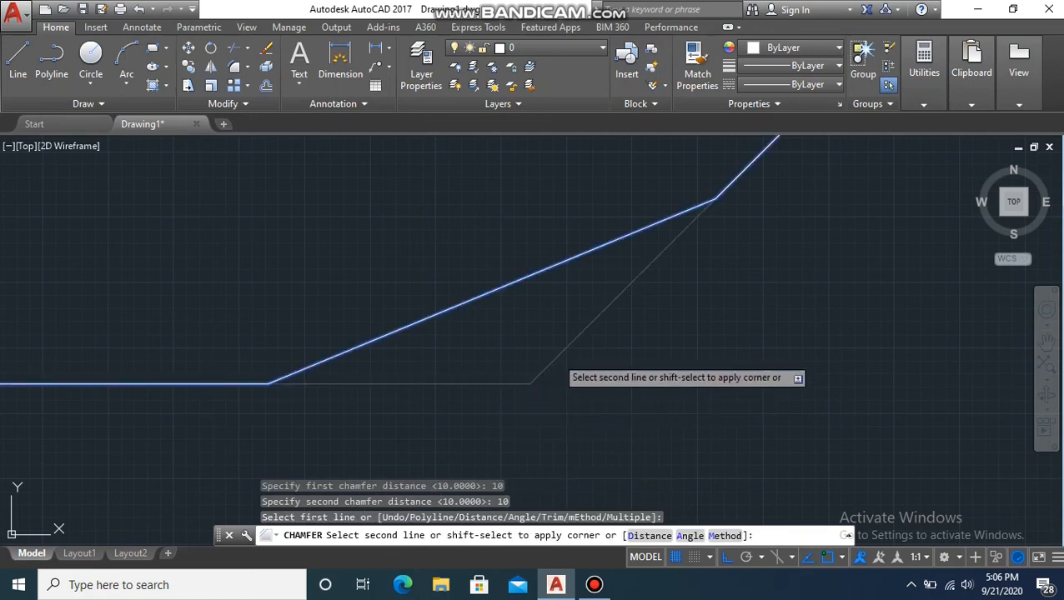
click(557, 357)
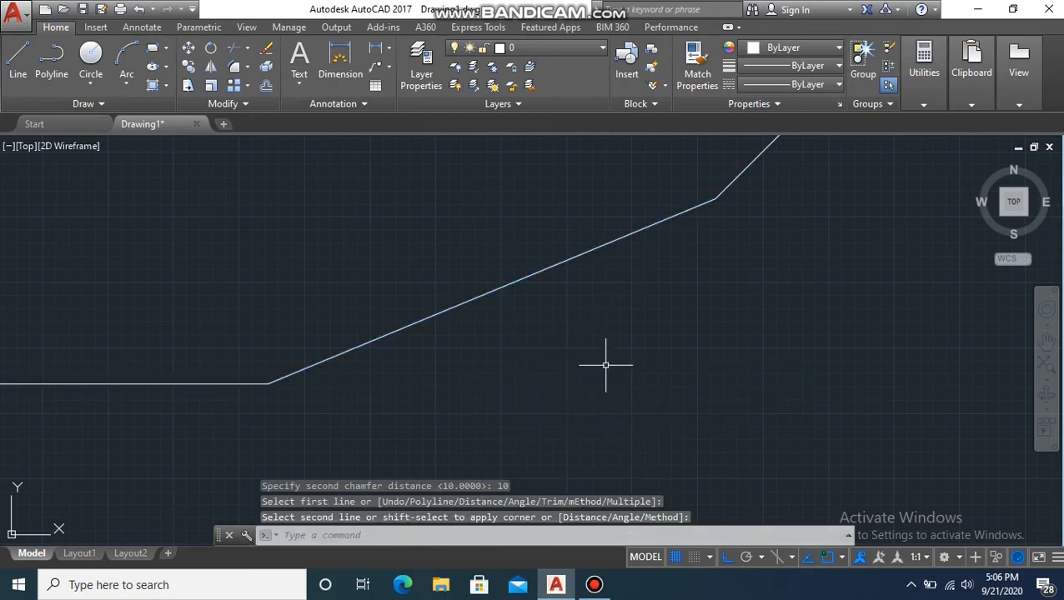